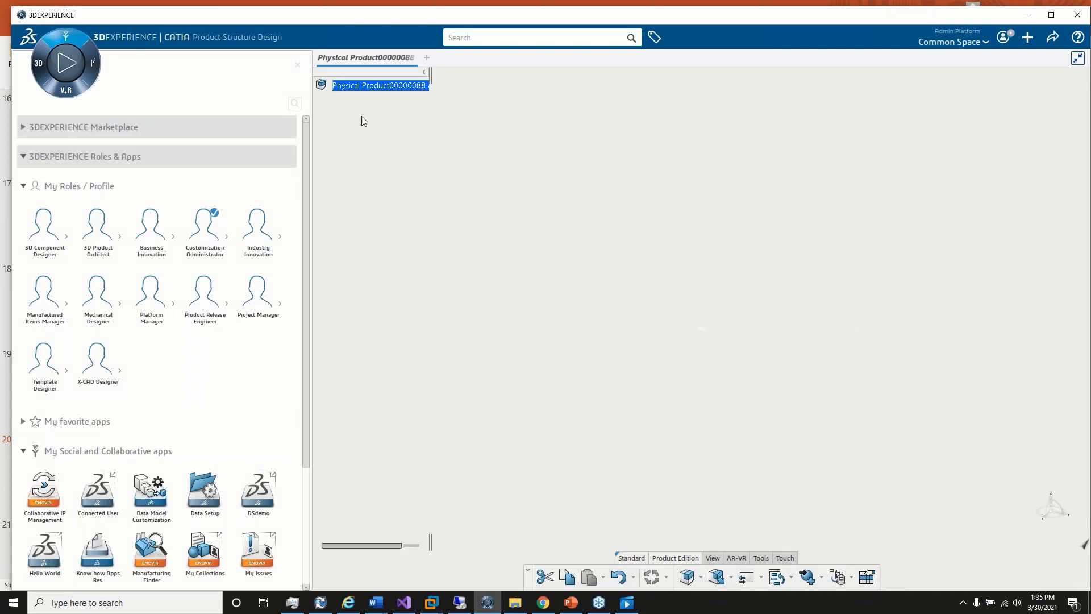
# Step: Filter the available apps by "data" and try to launch Data Setup
pyautogui.click(295, 102)
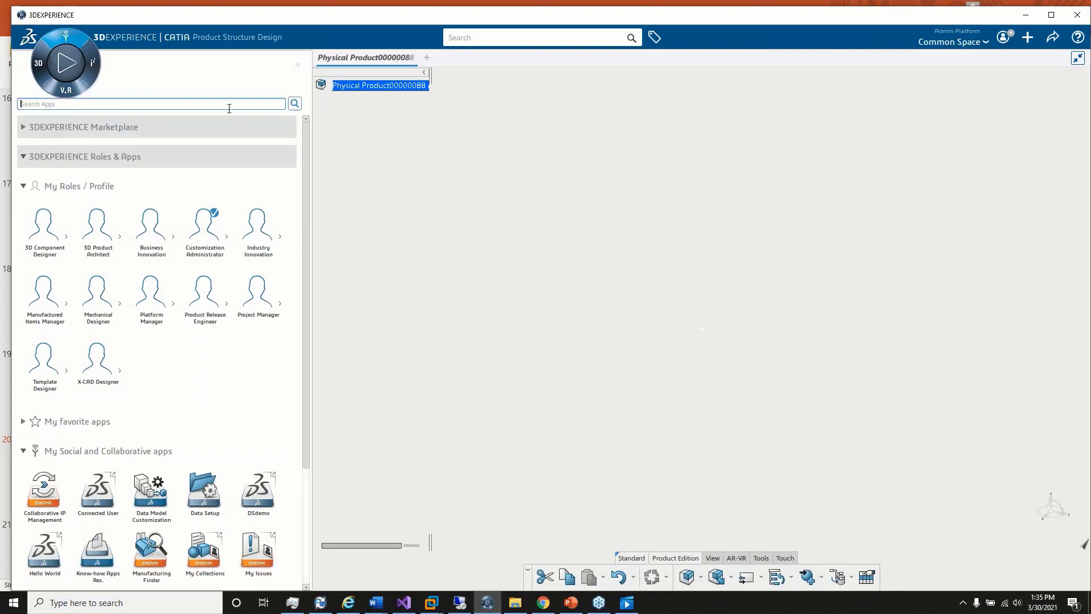
pyautogui.write('data')
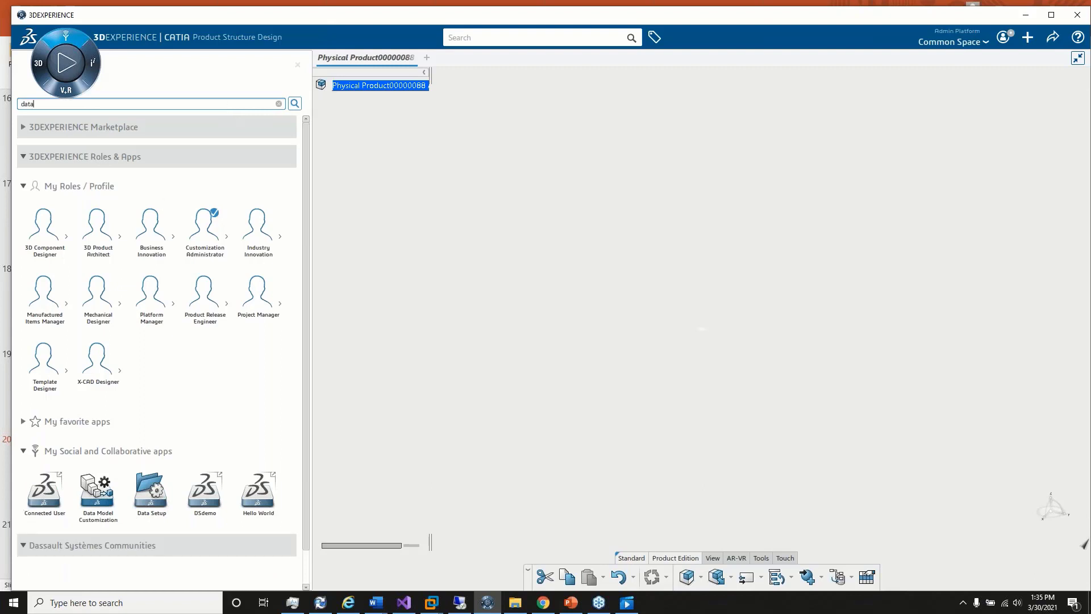
pyautogui.click(159, 497)
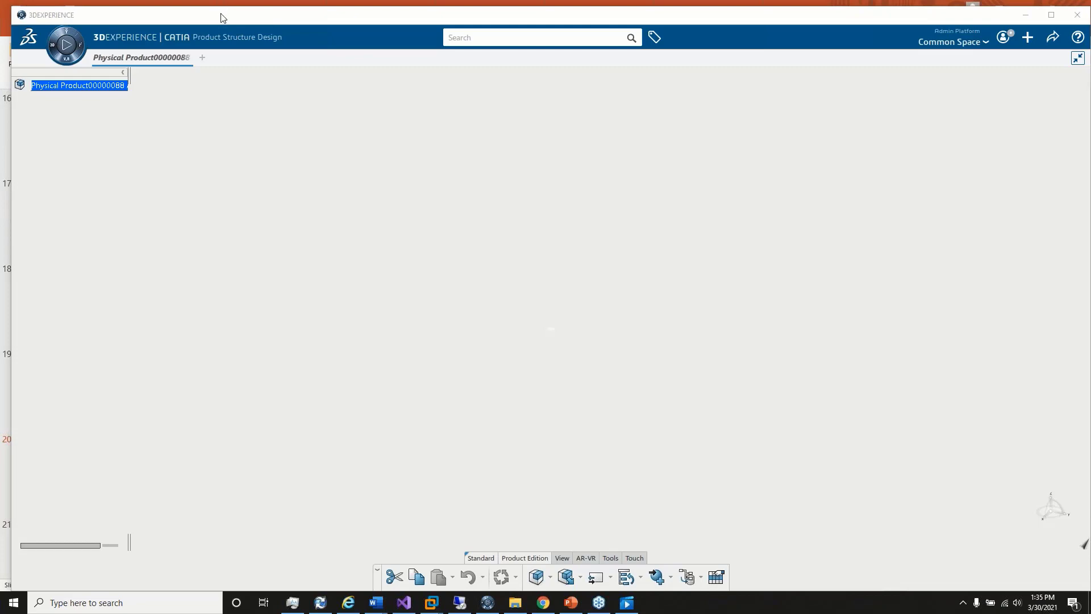
pyautogui.moveTo(217, 14); pyautogui.dragTo(278, 49)
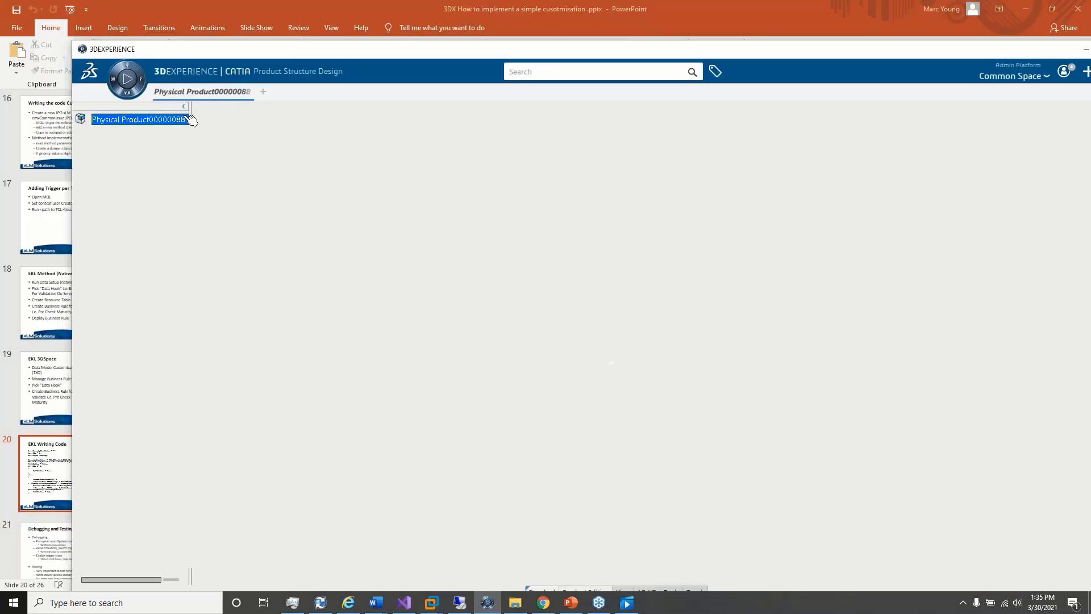
pyautogui.click(126, 78)
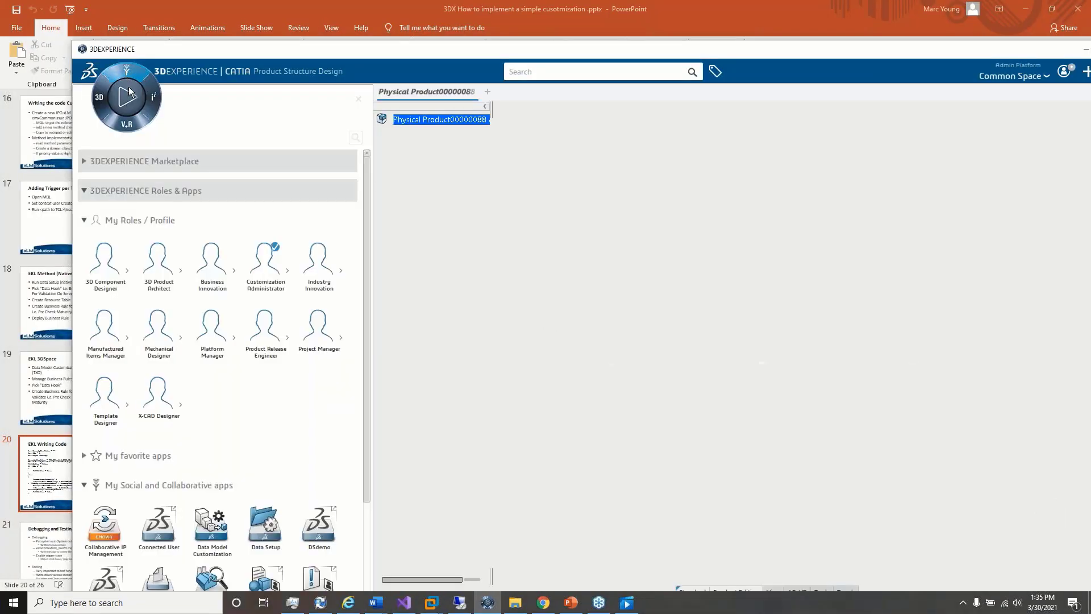
pyautogui.click(207, 532)
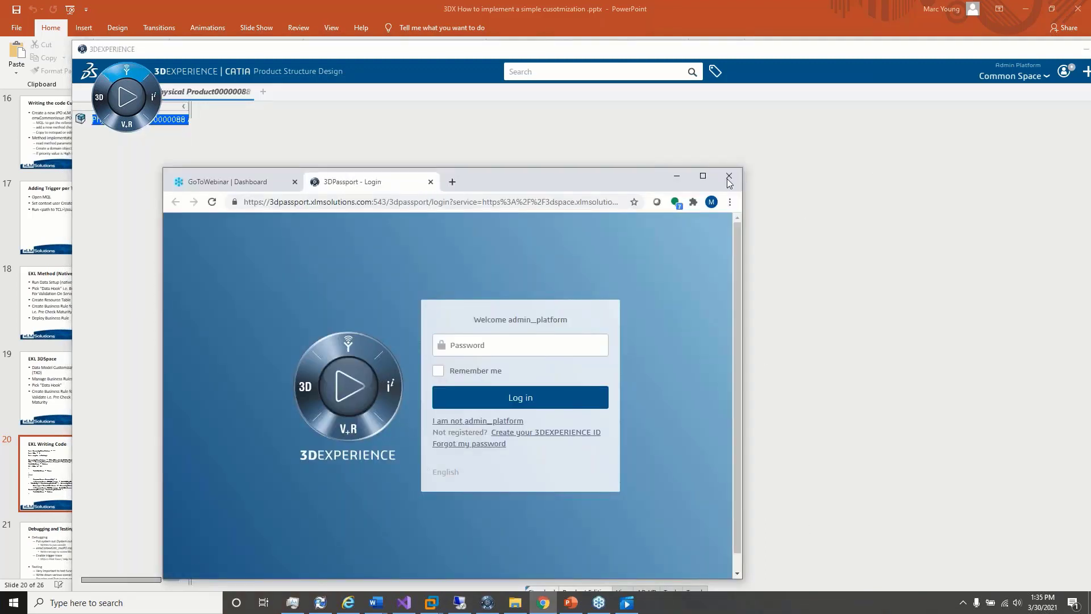
pyautogui.click(729, 176)
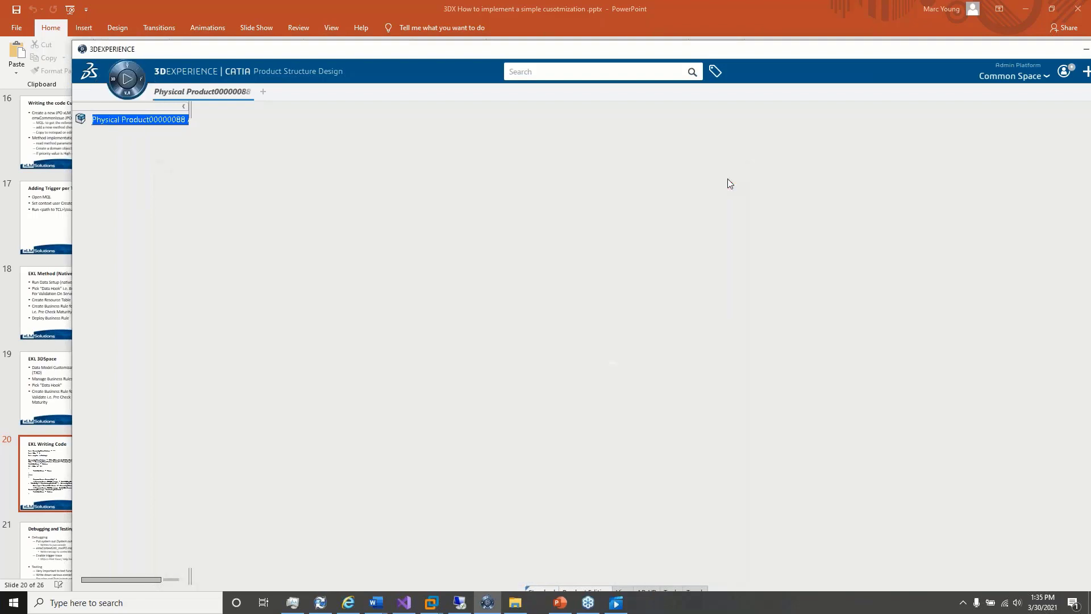
# Step: Retry launching Data Setup by filtering the apps with "data"
pyautogui.click(123, 68)
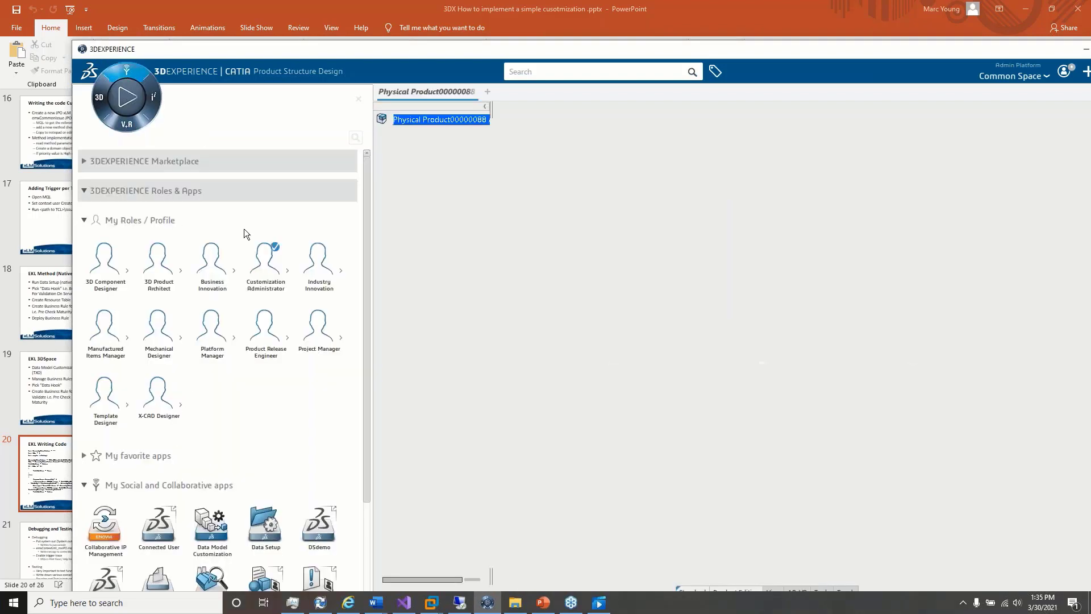
pyautogui.click(363, 138)
pyautogui.write('data')
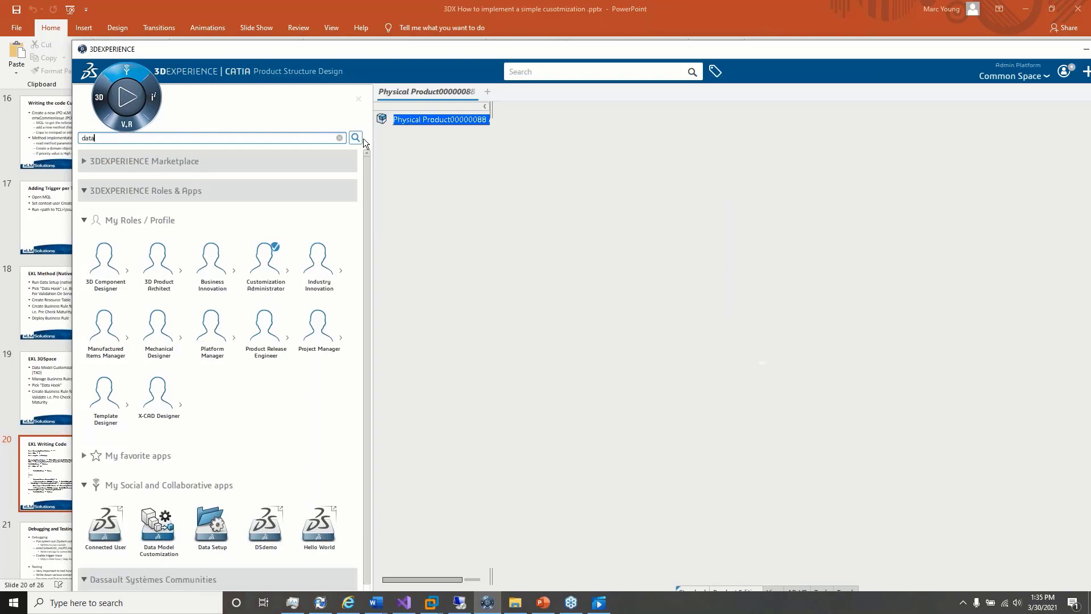
pyautogui.click(211, 526)
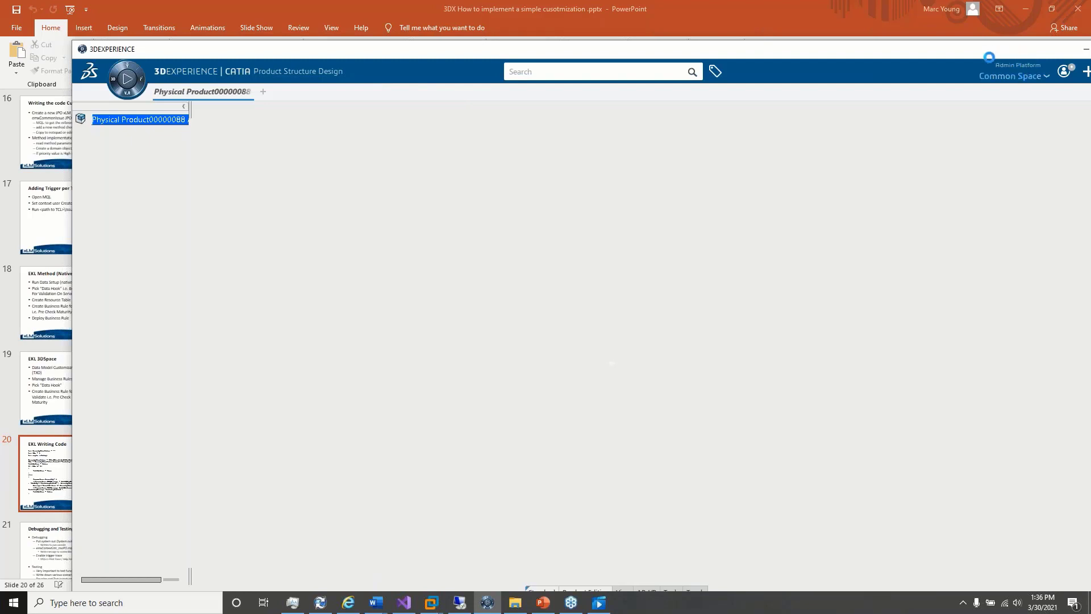
# Step: Change the credentials for the Common Space collaborative space so the role is Owner
pyautogui.moveTo(989, 57); pyautogui.dragTo(797, 33)
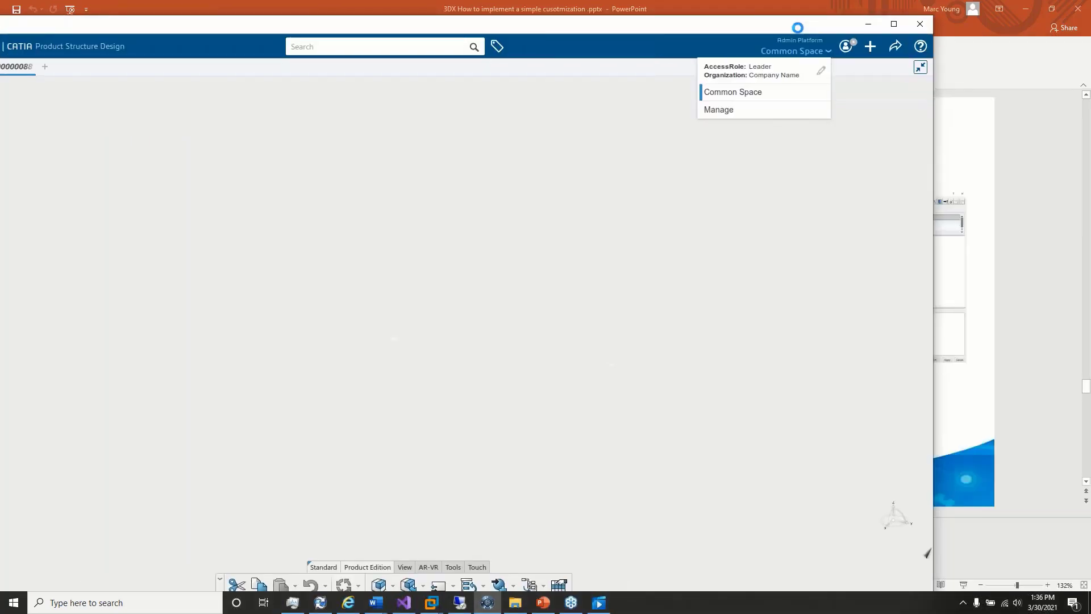
pyautogui.click(819, 71)
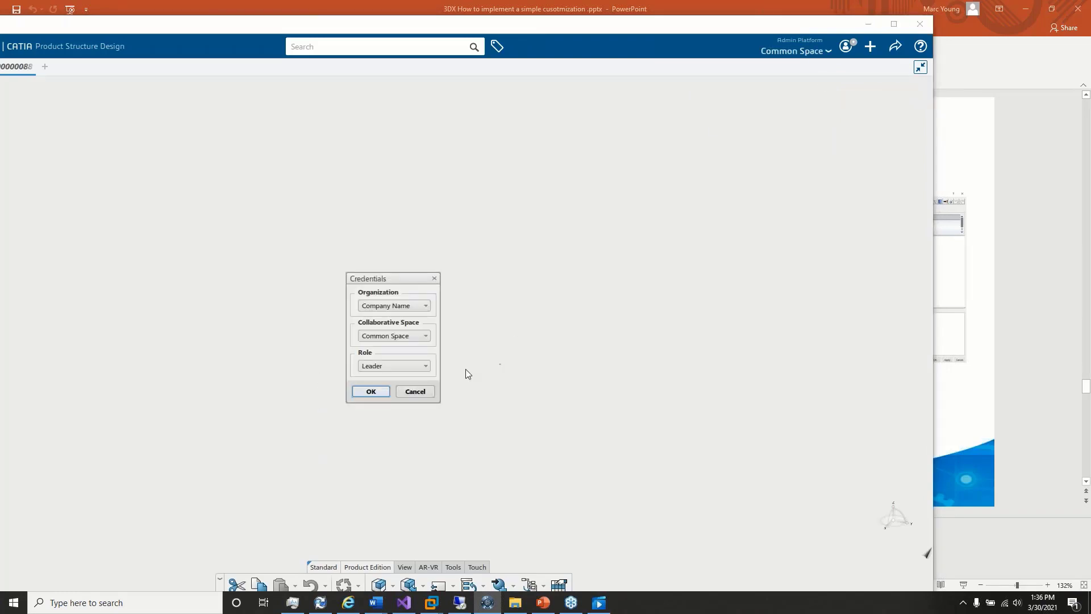
pyautogui.click(425, 366)
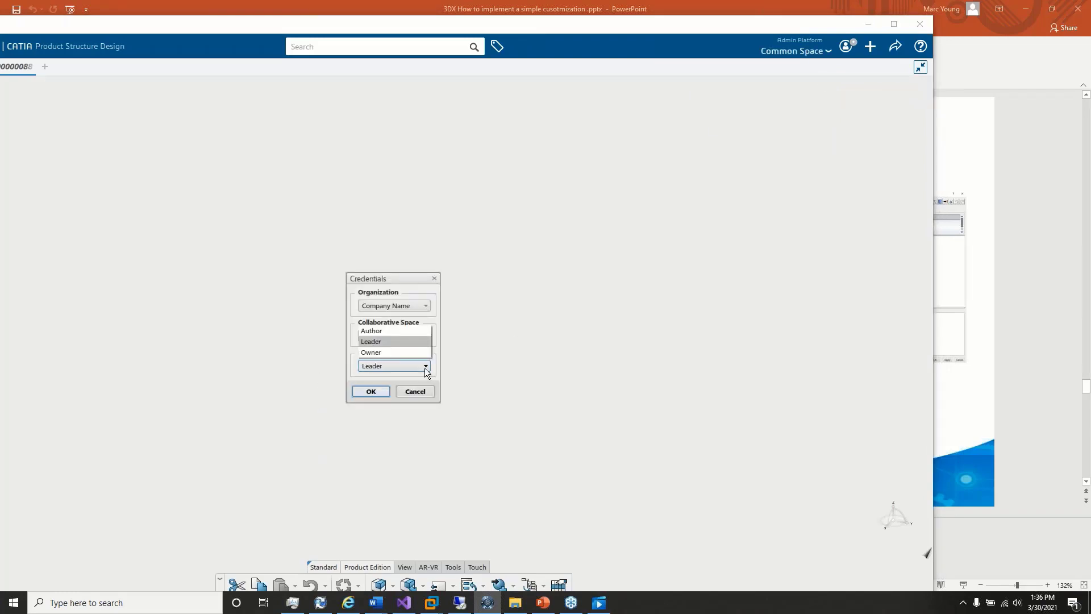
pyautogui.click(394, 352)
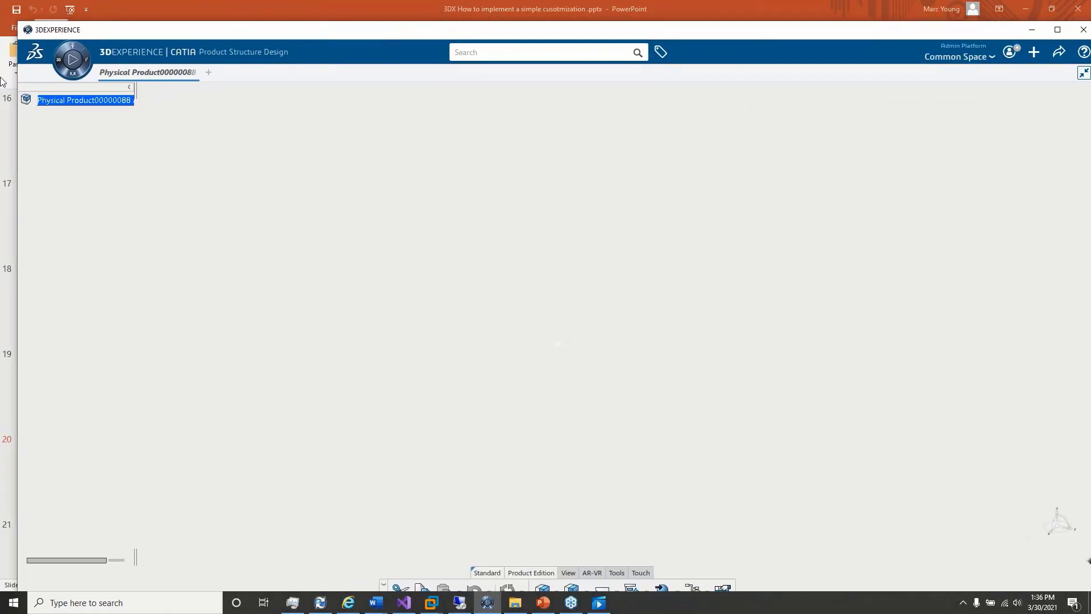
# Step: Filter the apps by "data" and launch Data Setup under the new credentials
pyautogui.click(71, 45)
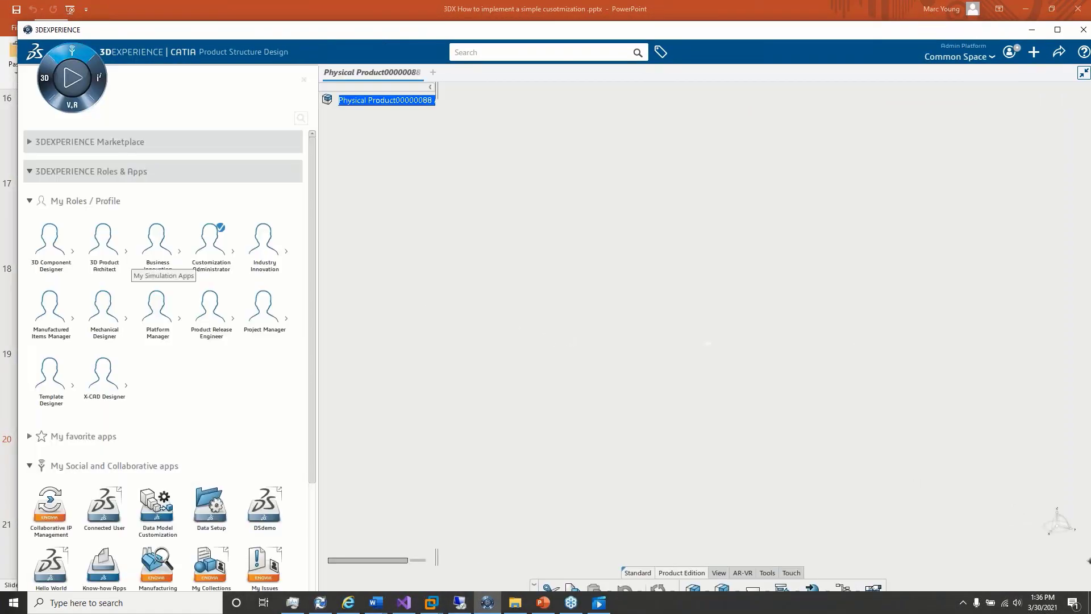
pyautogui.click(303, 117)
pyautogui.write('data')
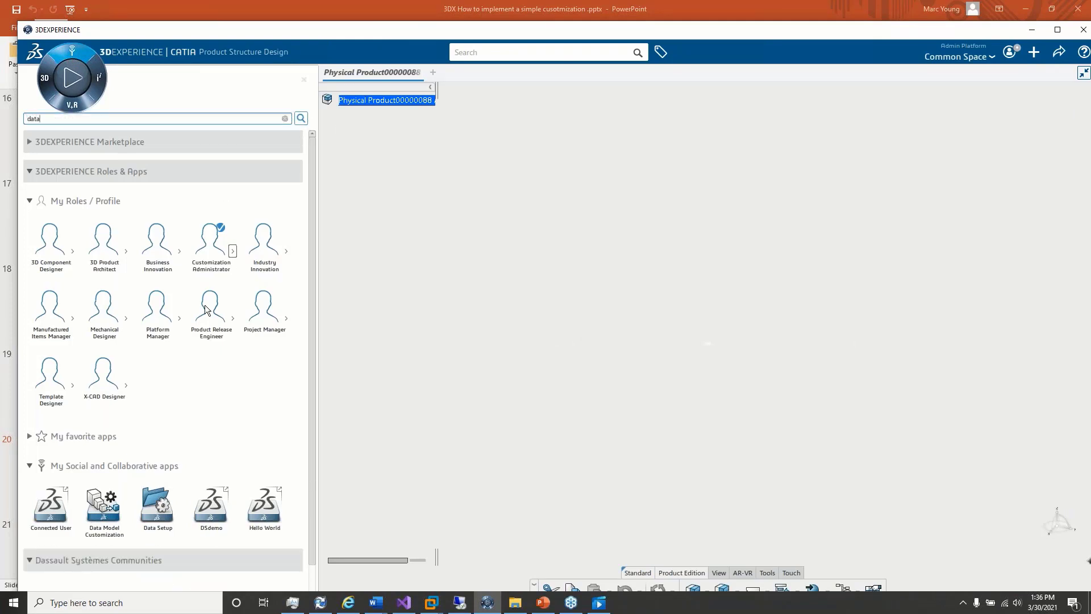
pyautogui.click(165, 503)
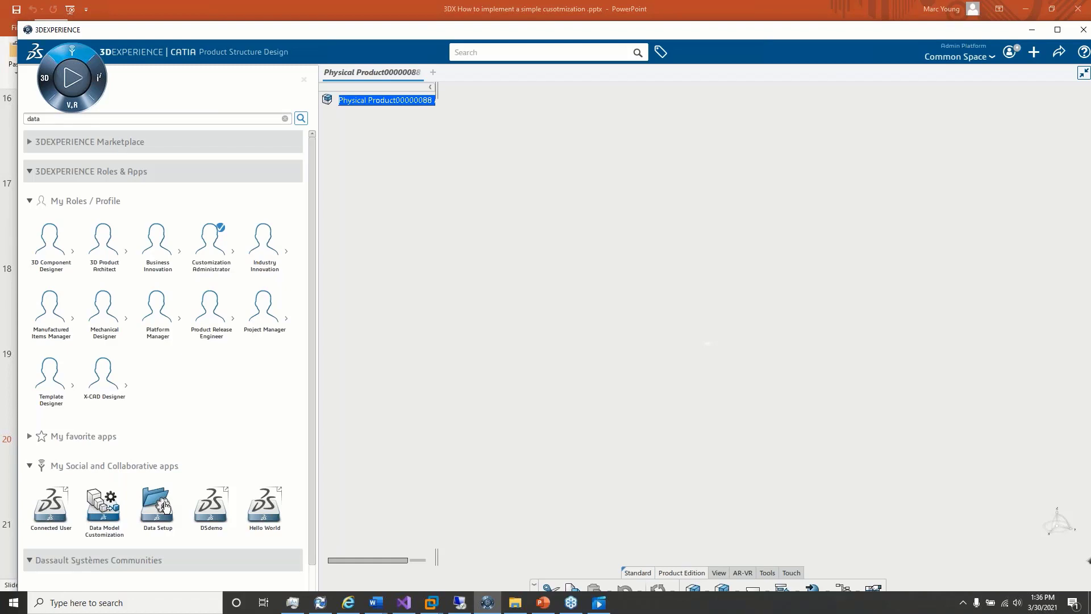
pyautogui.click(164, 505)
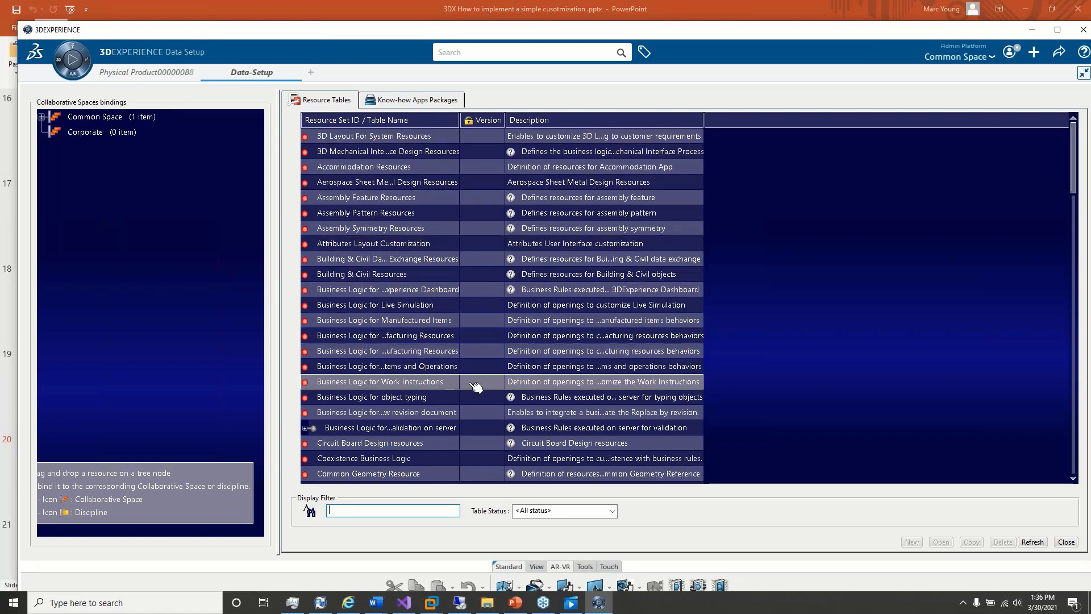
# Step: Widen the resource table name column and expand the Business Logic for validation on server resource sets
pyautogui.moveTo(433, 430)
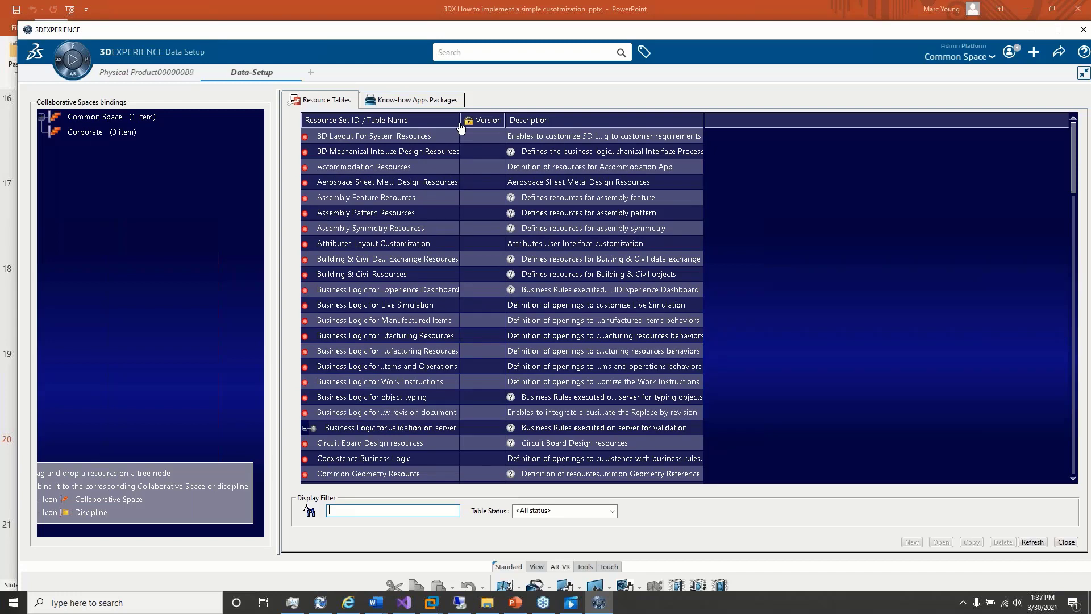
pyautogui.moveTo(460, 122); pyautogui.dragTo(545, 147)
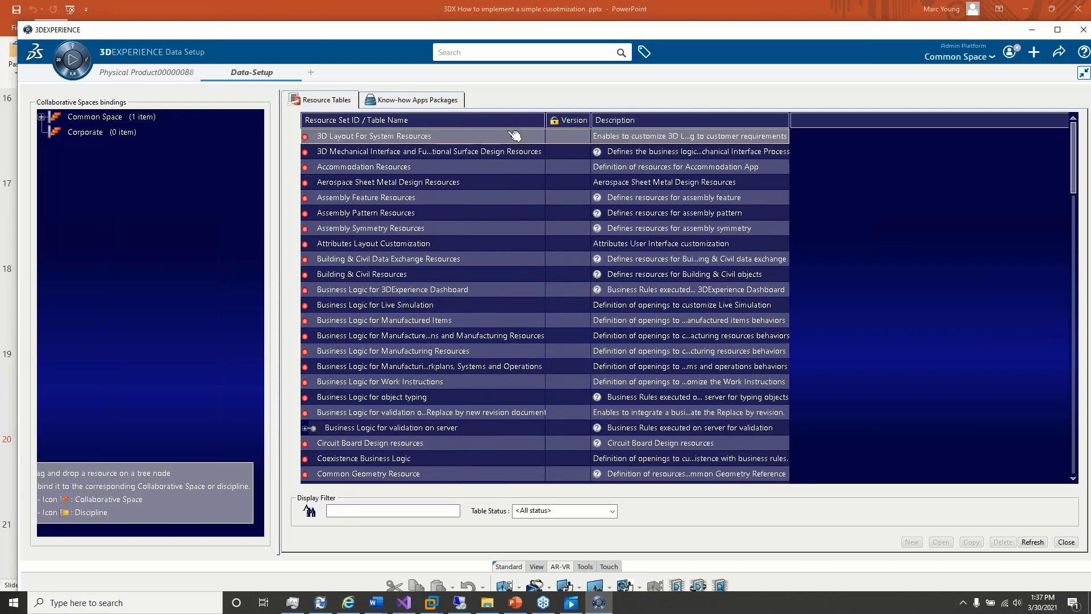
pyautogui.click(454, 433)
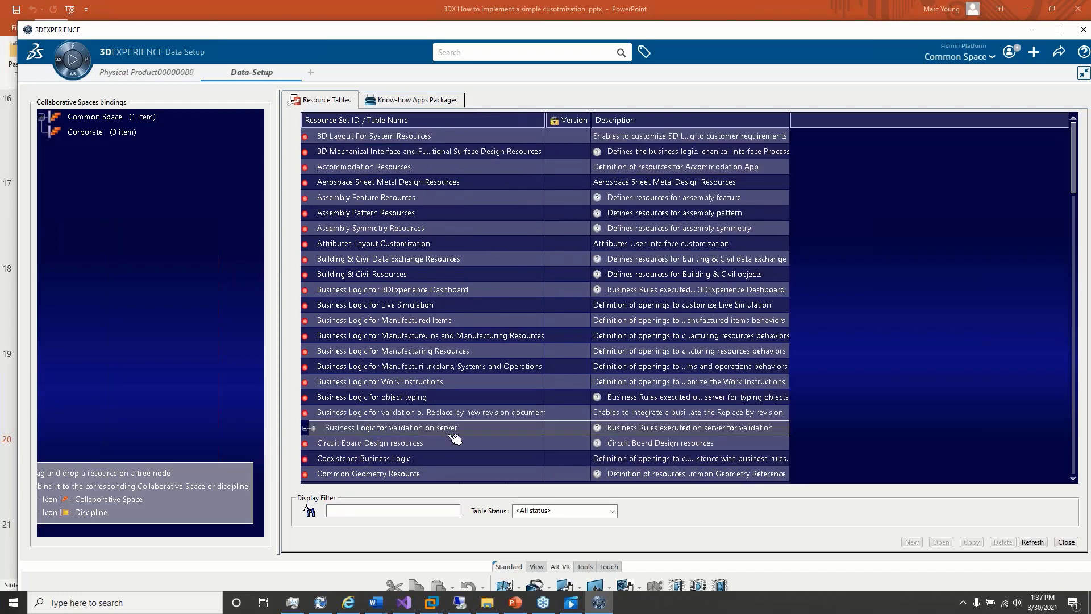
pyautogui.click(305, 427)
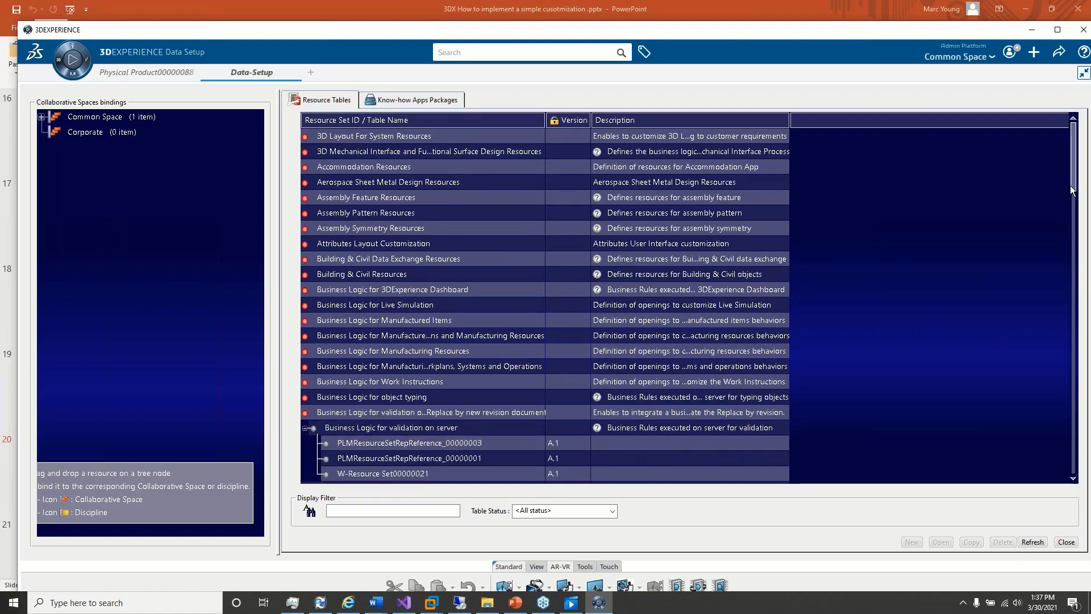
# Step: Open the W-Resource Set00000021 resource table under Business Logic for validation on server
pyautogui.moveTo(1076, 190); pyautogui.dragTo(1073, 206)
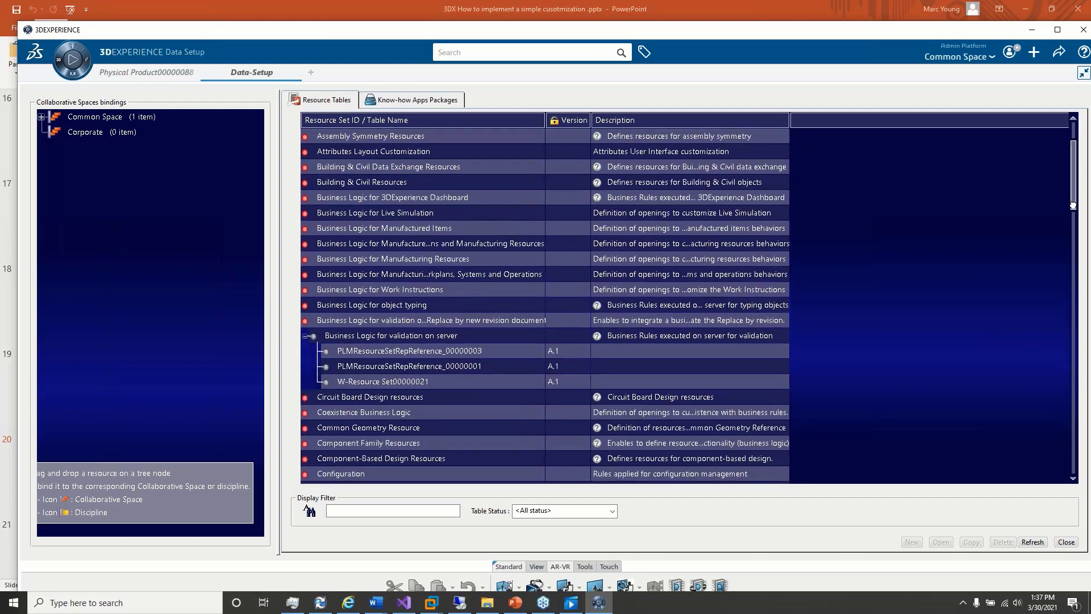
pyautogui.click(467, 384)
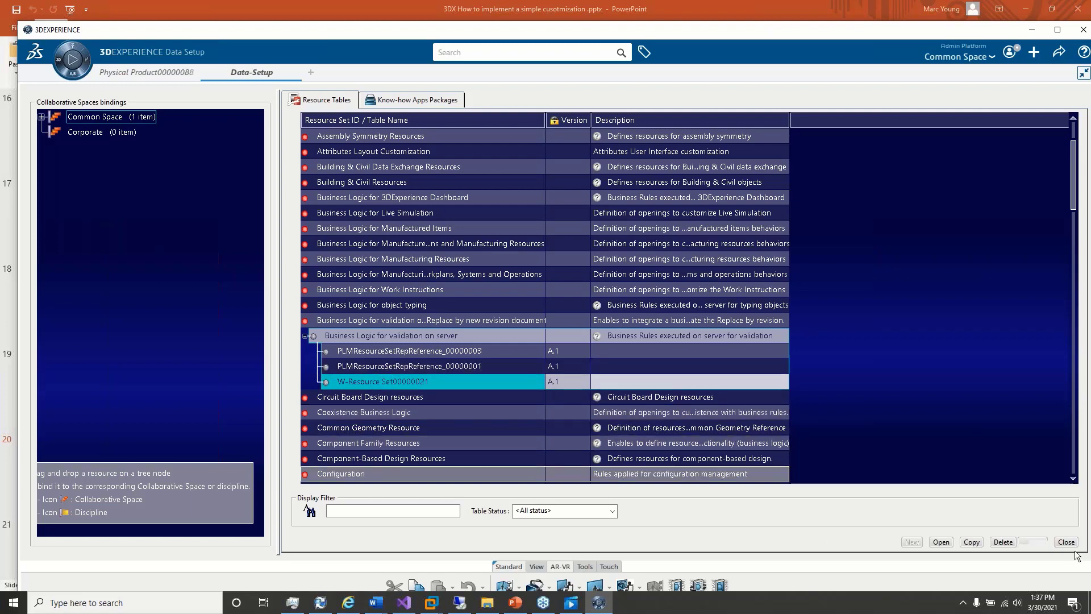
pyautogui.click(942, 542)
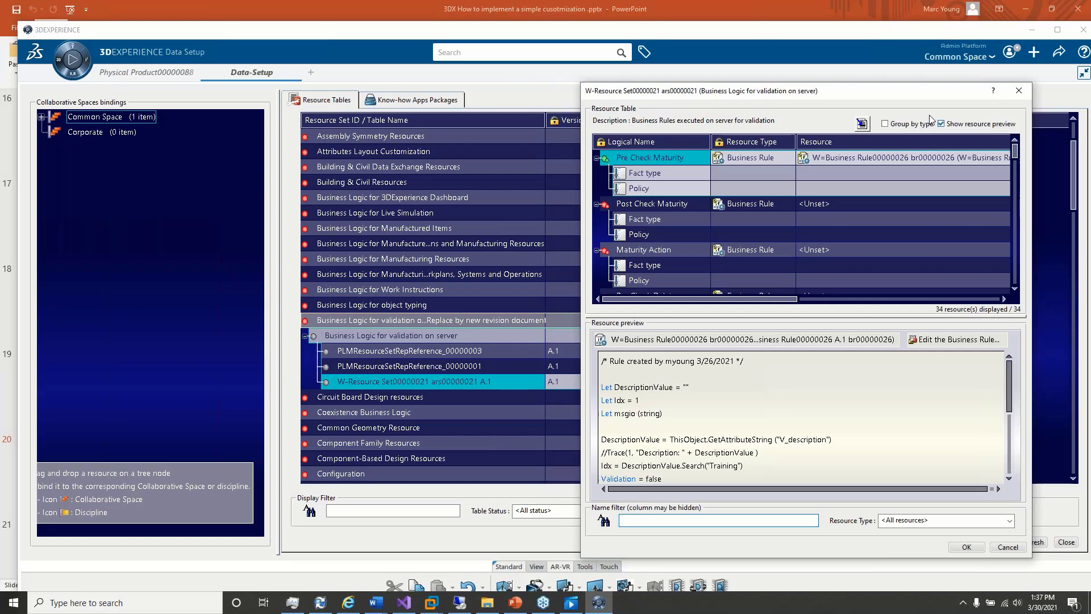
# Step: Review the resource table and the code of the Pre Check Maturity business rule in the preview, then close the resource set
pyautogui.moveTo(911, 90); pyautogui.dragTo(570, 66)
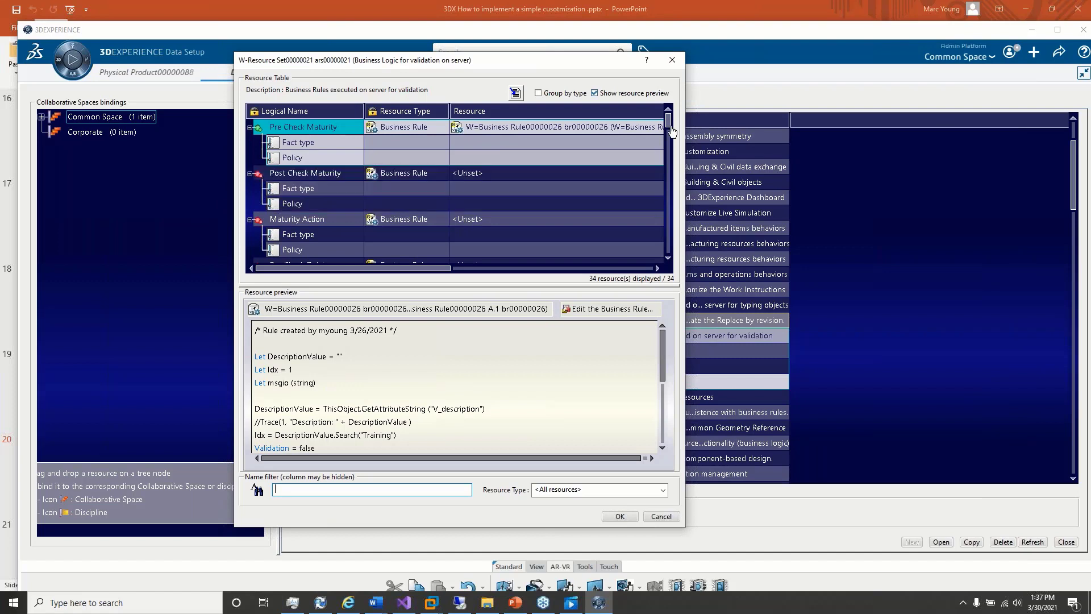
pyautogui.moveTo(671, 131); pyautogui.dragTo(671, 104)
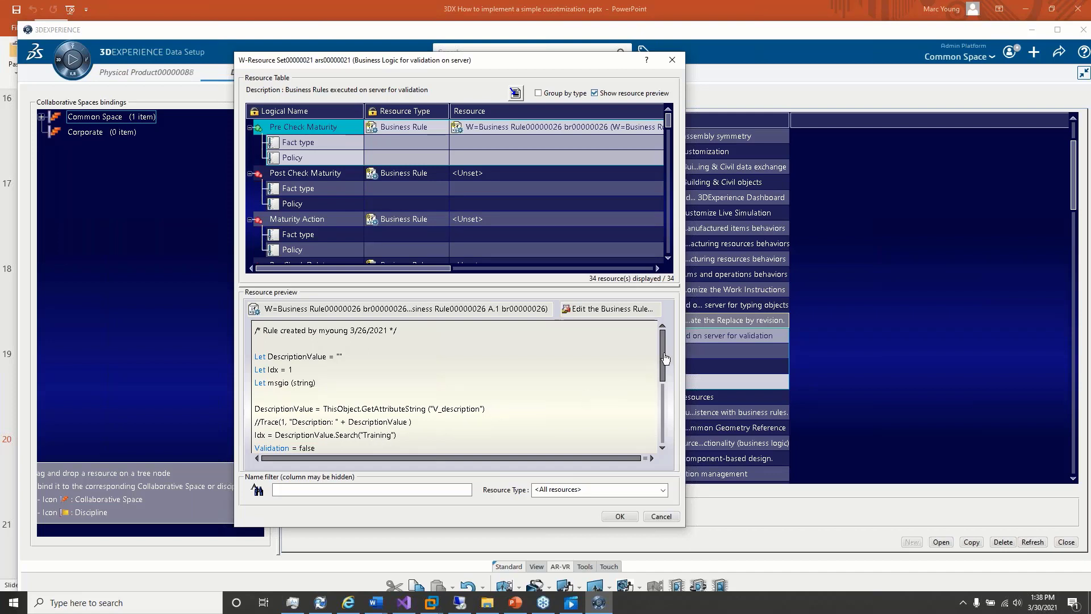
pyautogui.moveTo(662, 356); pyautogui.dragTo(663, 378)
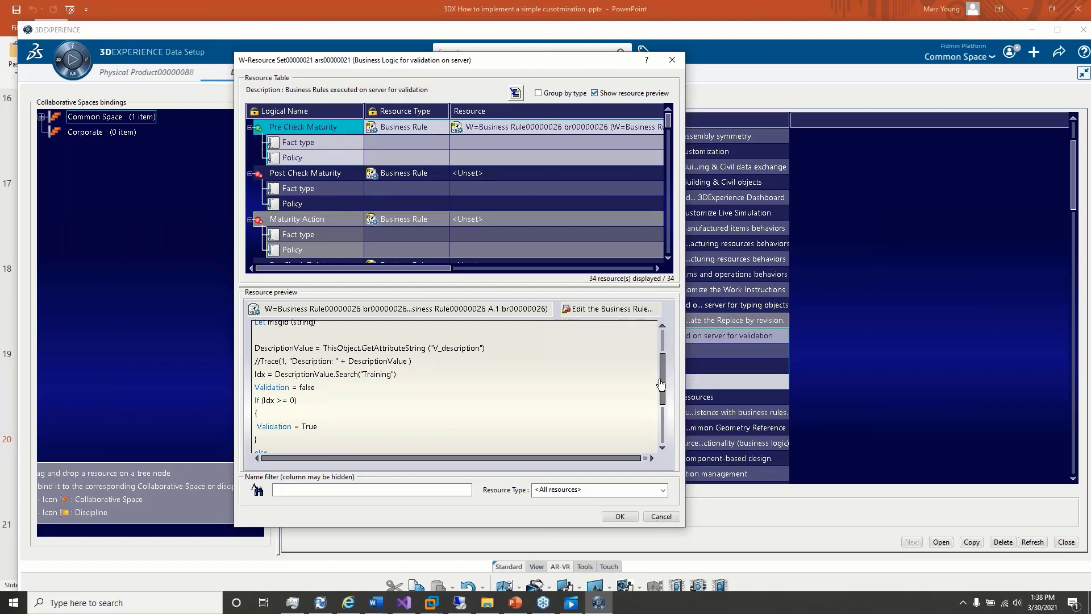
pyautogui.moveTo(663, 382); pyautogui.dragTo(653, 323)
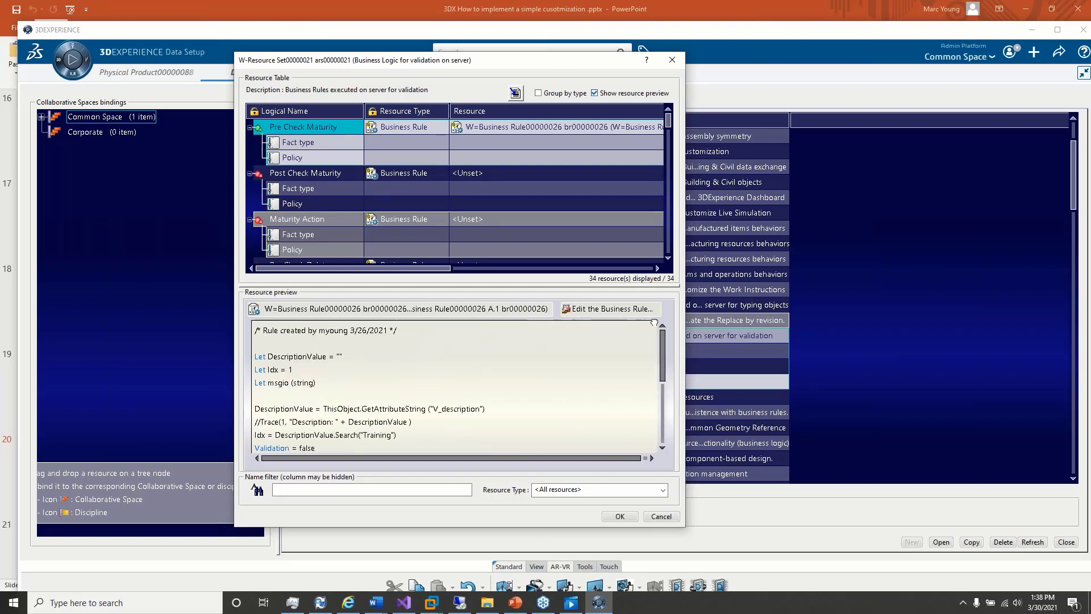
pyautogui.click(635, 517)
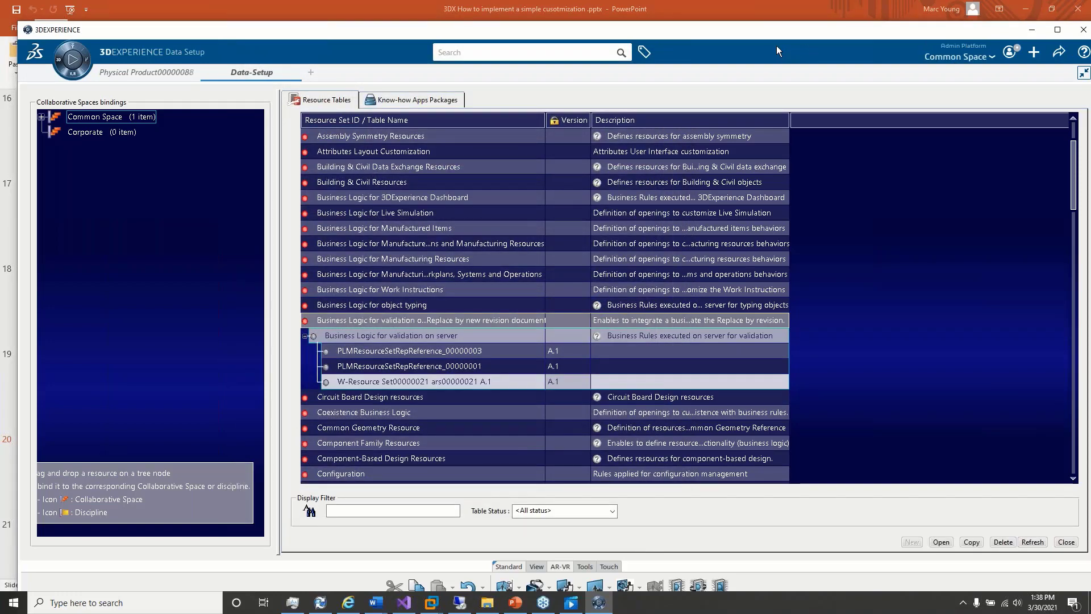
# Step: Create a new Physical Product
pyautogui.moveTo(776, 36); pyautogui.dragTo(686, 35)
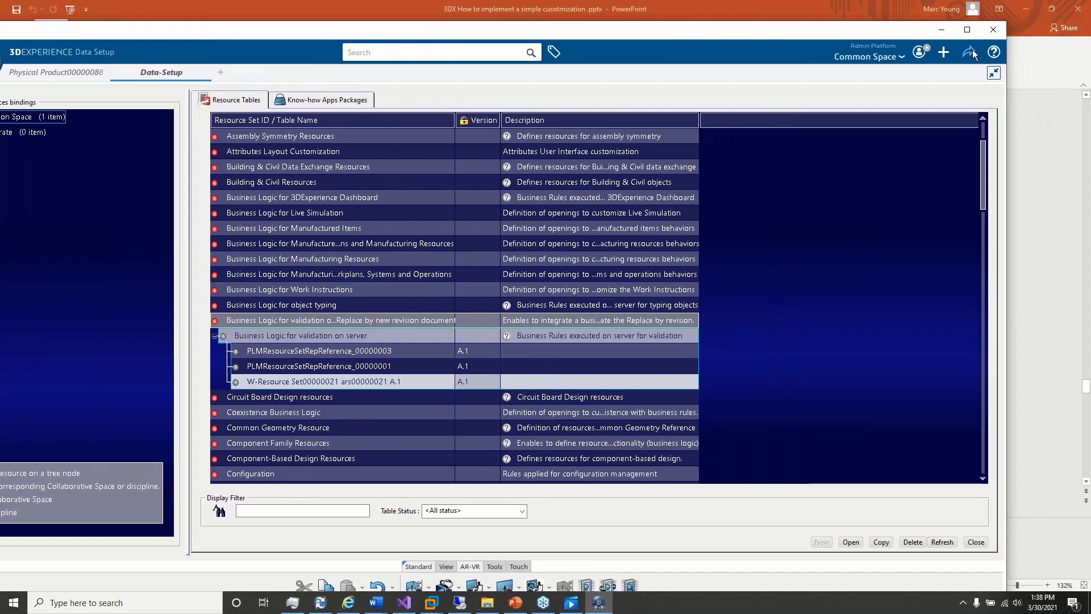
pyautogui.moveTo(943, 56)
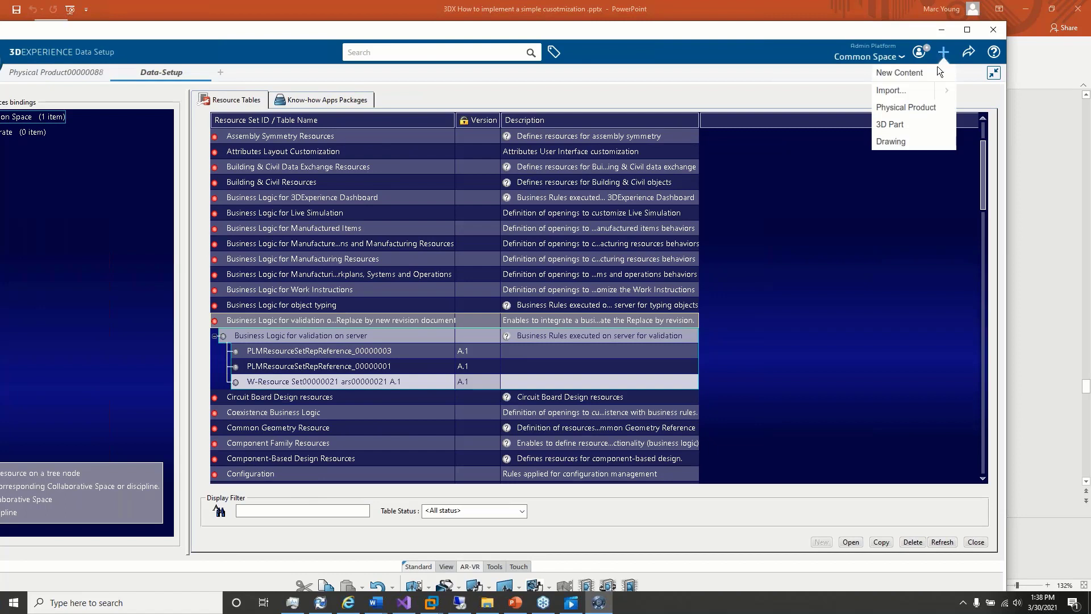
pyautogui.click(913, 108)
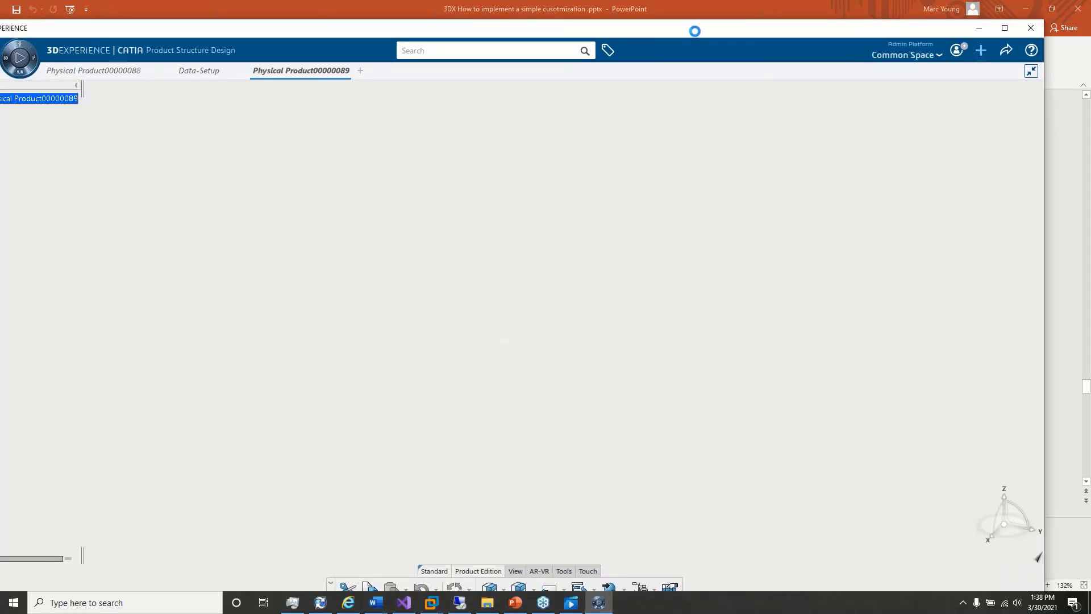
# Step: Save the newly created physical product
pyautogui.moveTo(695, 31); pyautogui.dragTo(739, 30)
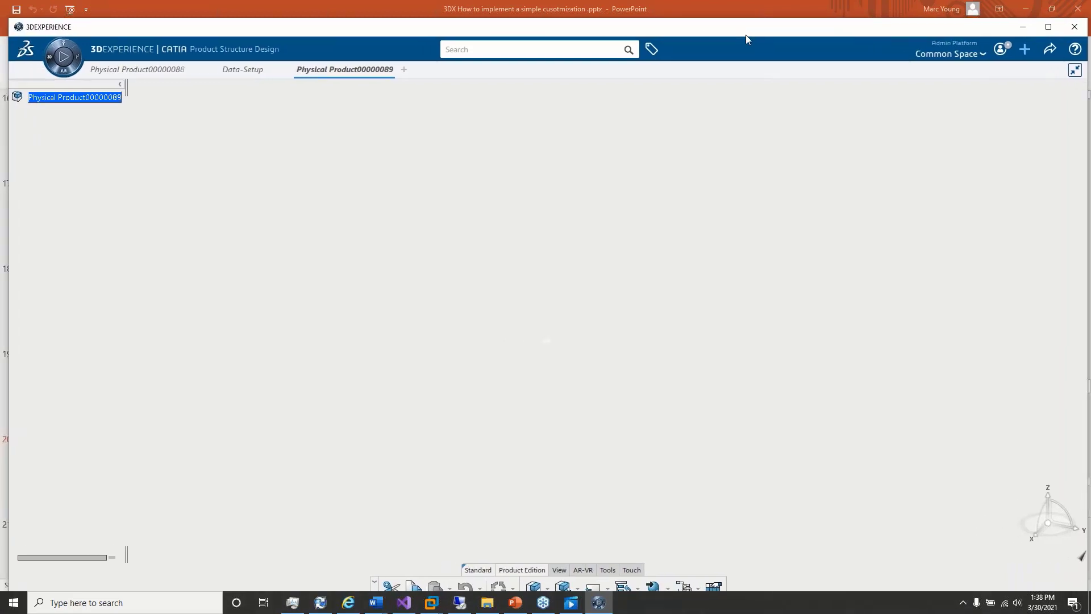
pyautogui.click(1050, 50)
pyautogui.click(994, 70)
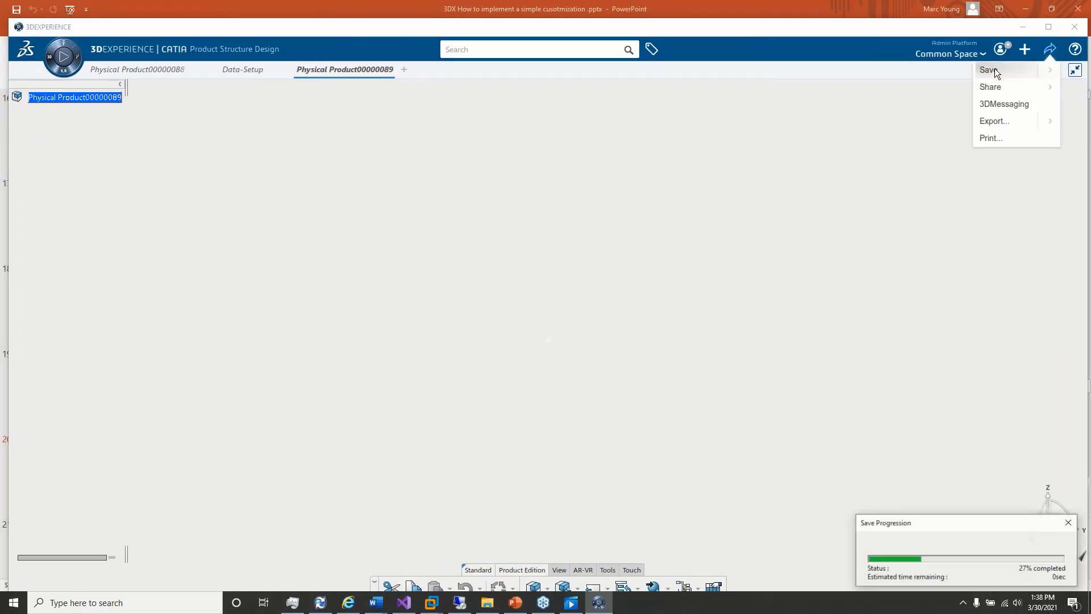
# Step: Try to apply the To Frozen maturity transition to the new physical product using Save with Options
pyautogui.click(1051, 51)
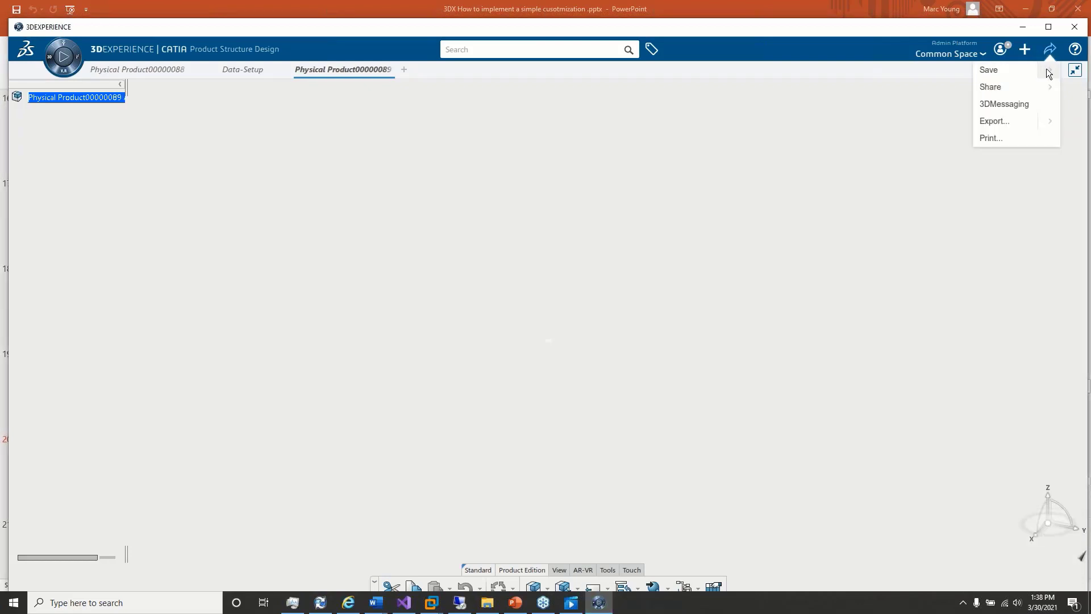
pyautogui.click(1049, 71)
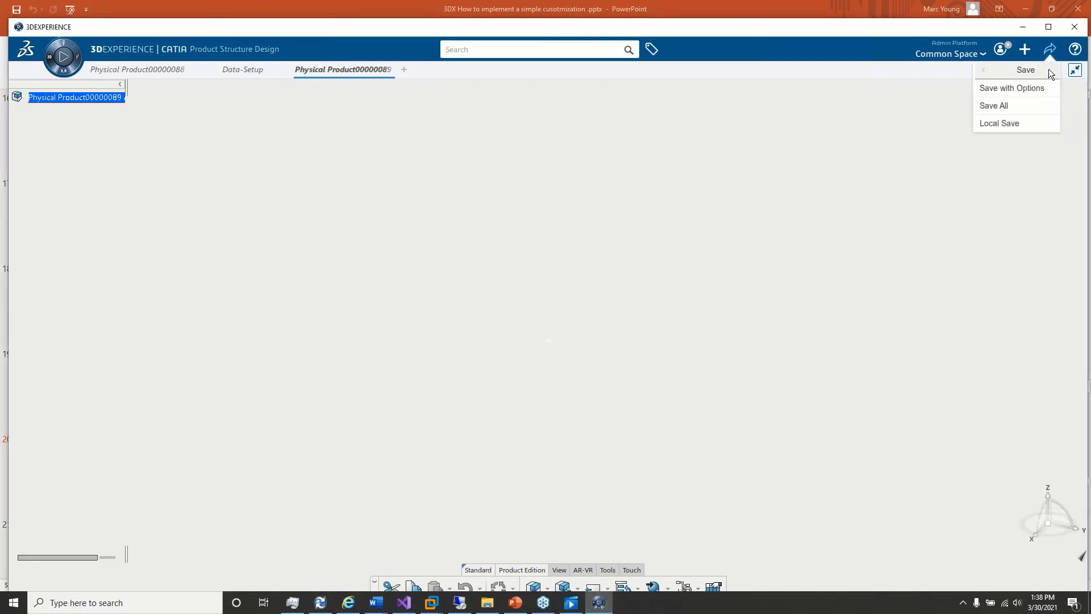
pyautogui.click(1016, 91)
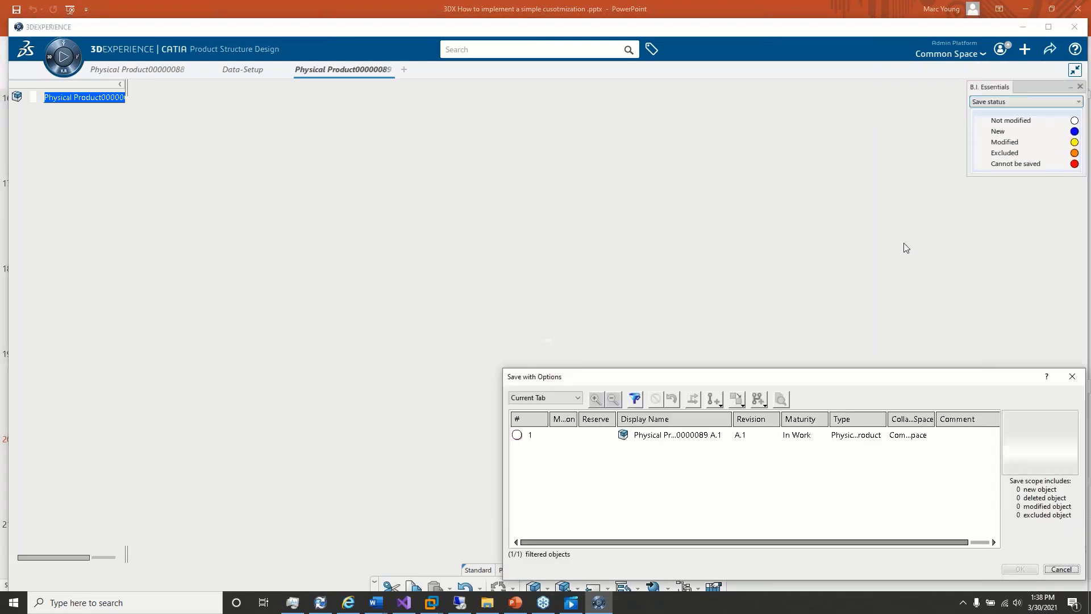
pyautogui.click(657, 435)
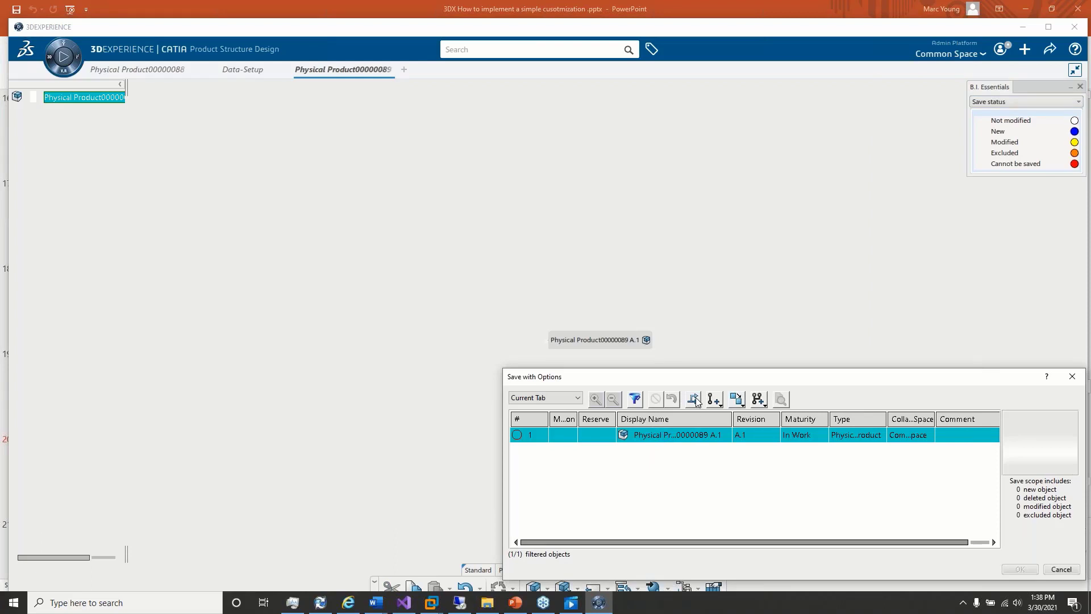
pyautogui.click(693, 400)
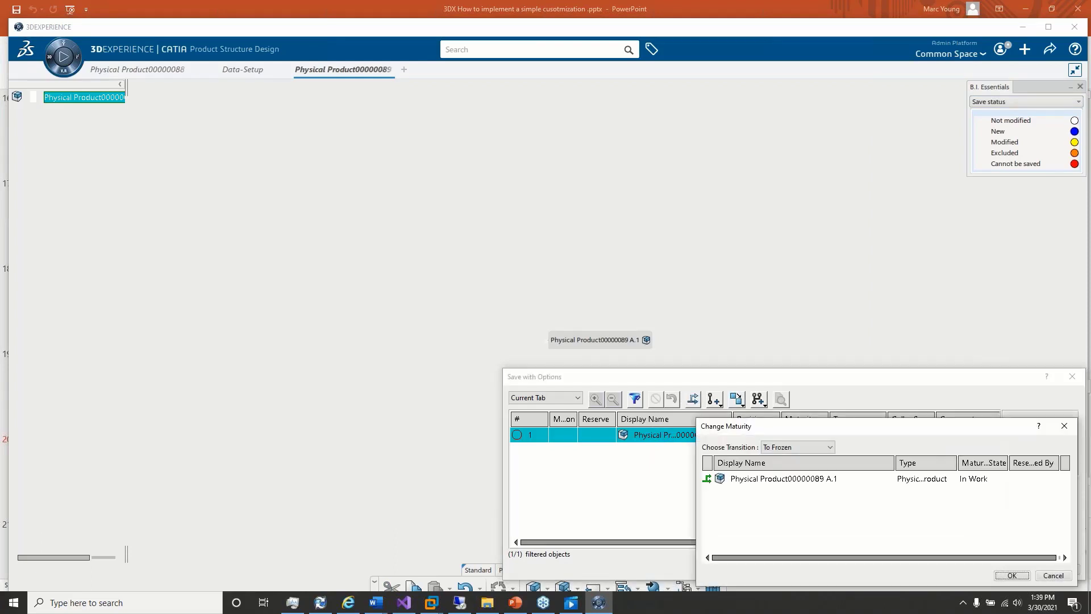
pyautogui.click(1012, 575)
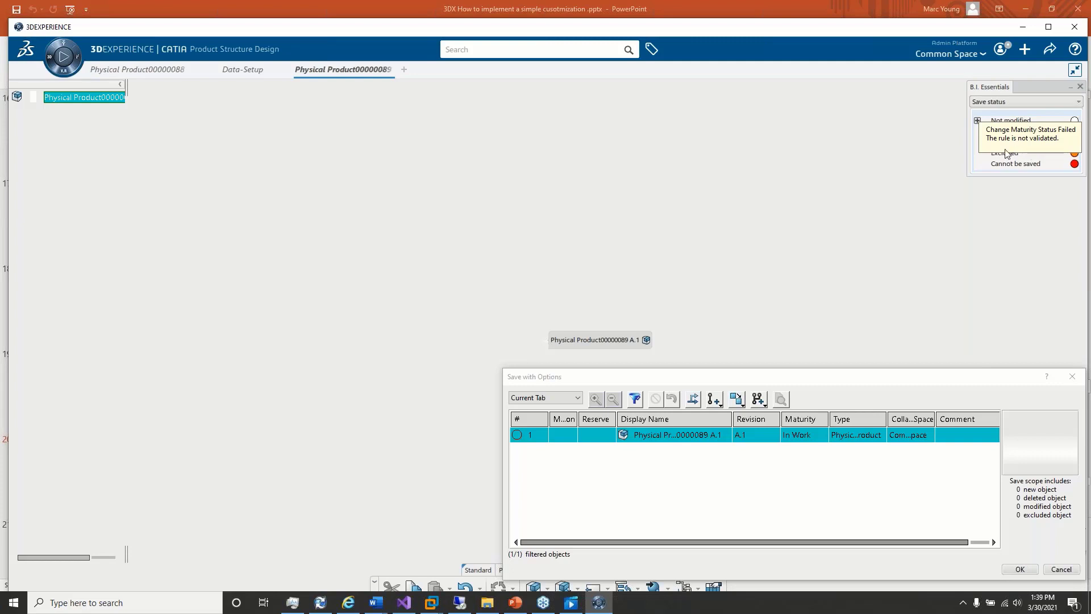
pyautogui.click(1065, 570)
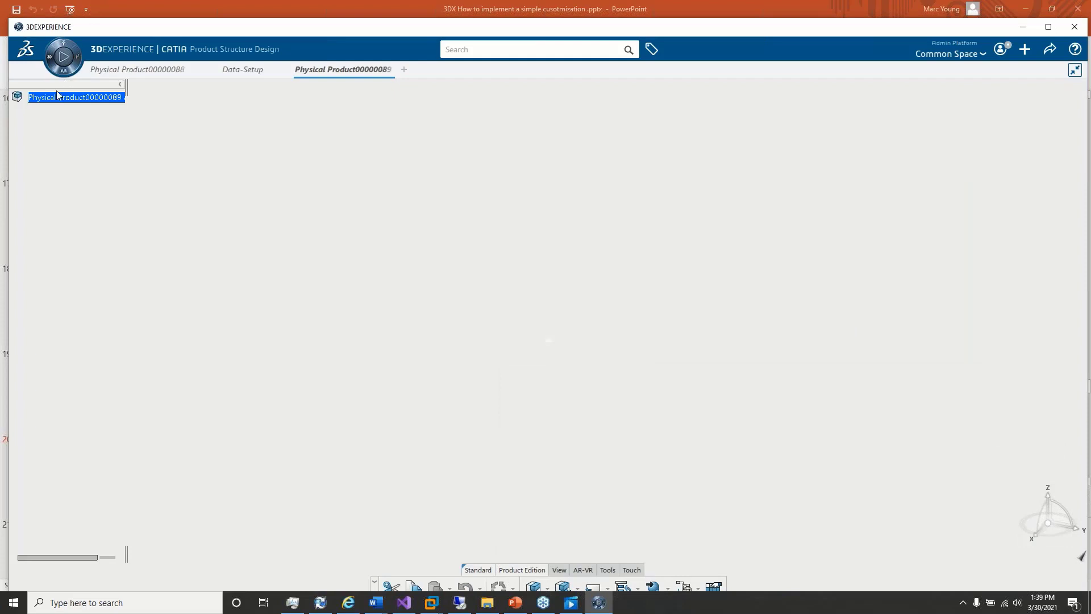
# Step: Enter "Trainin" as the physical product's description in its properties and save the product
pyautogui.rightClick(56, 106)
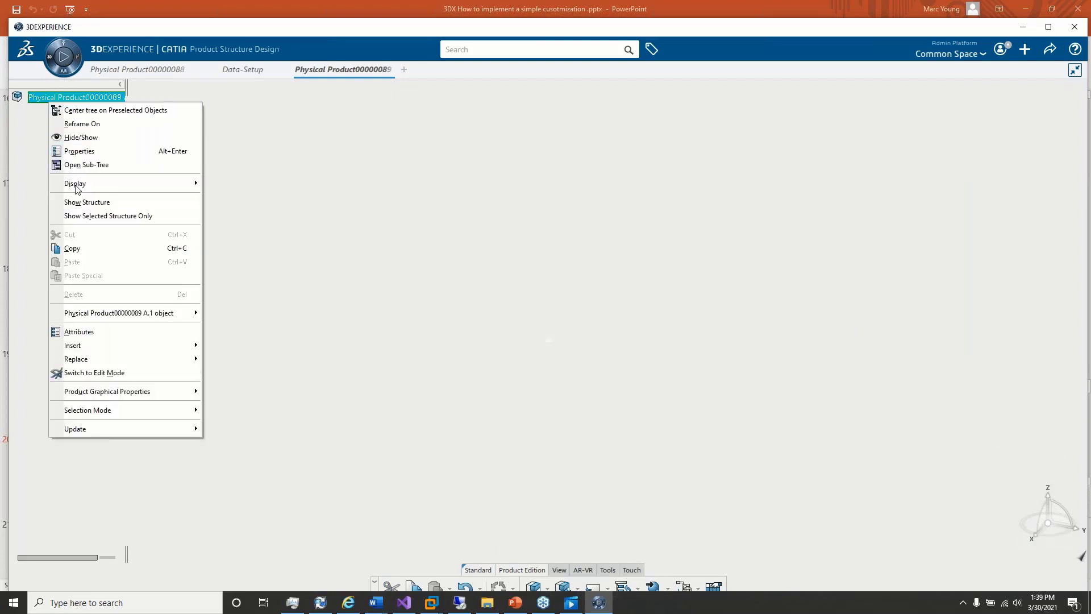
pyautogui.click(80, 151)
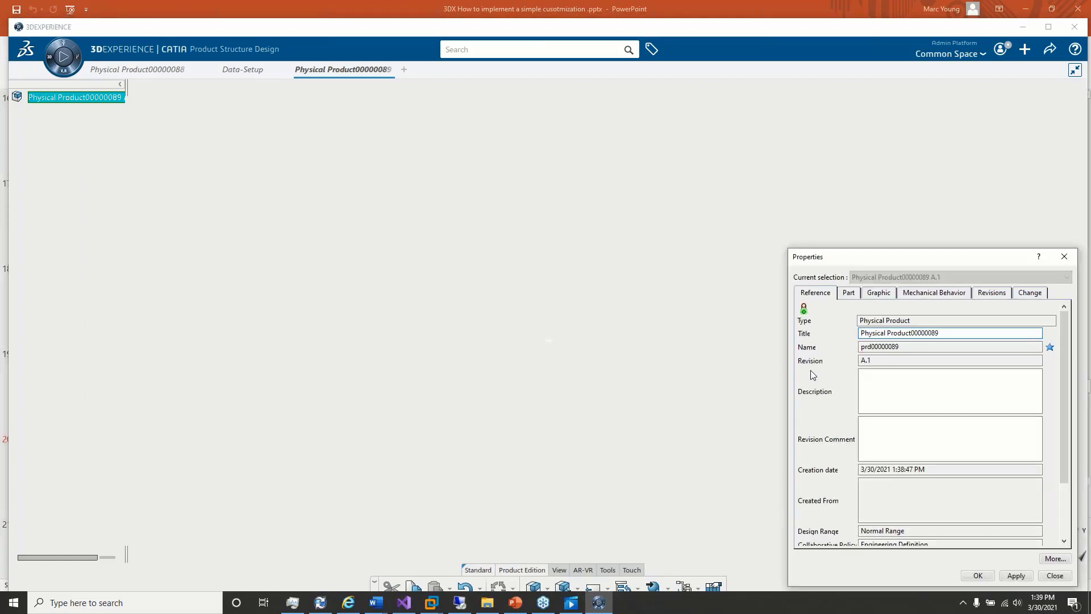
pyautogui.click(900, 398)
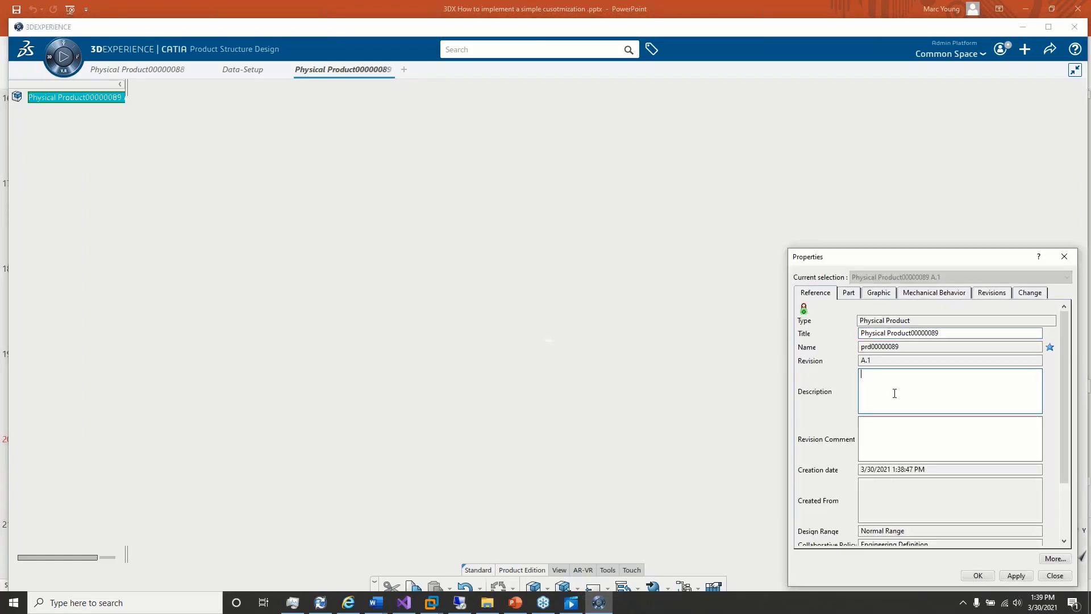
pyautogui.write('Training')
pyautogui.click(980, 575)
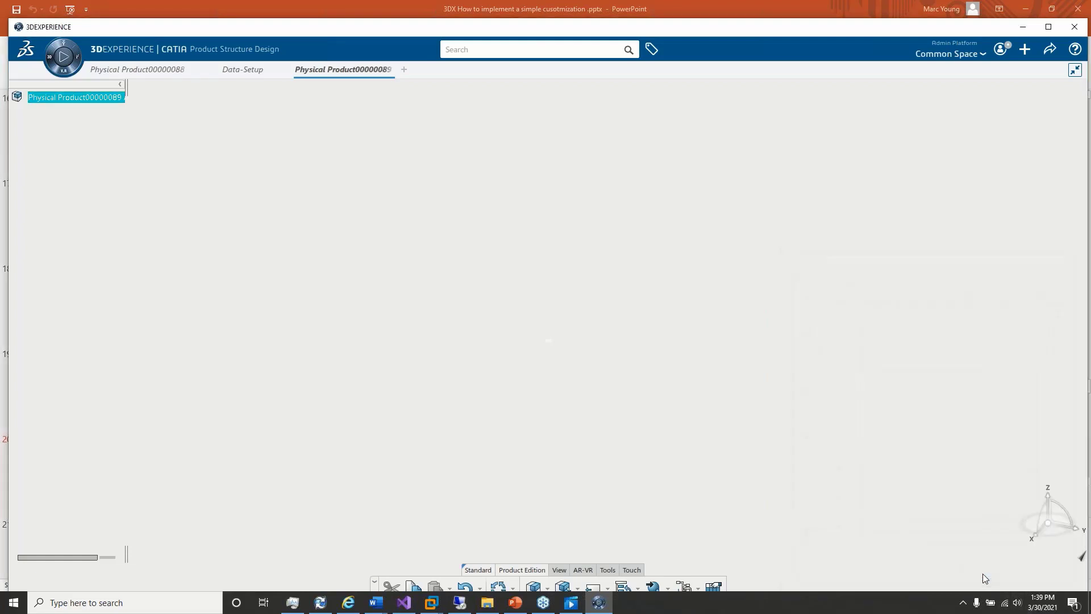
pyautogui.click(1055, 47)
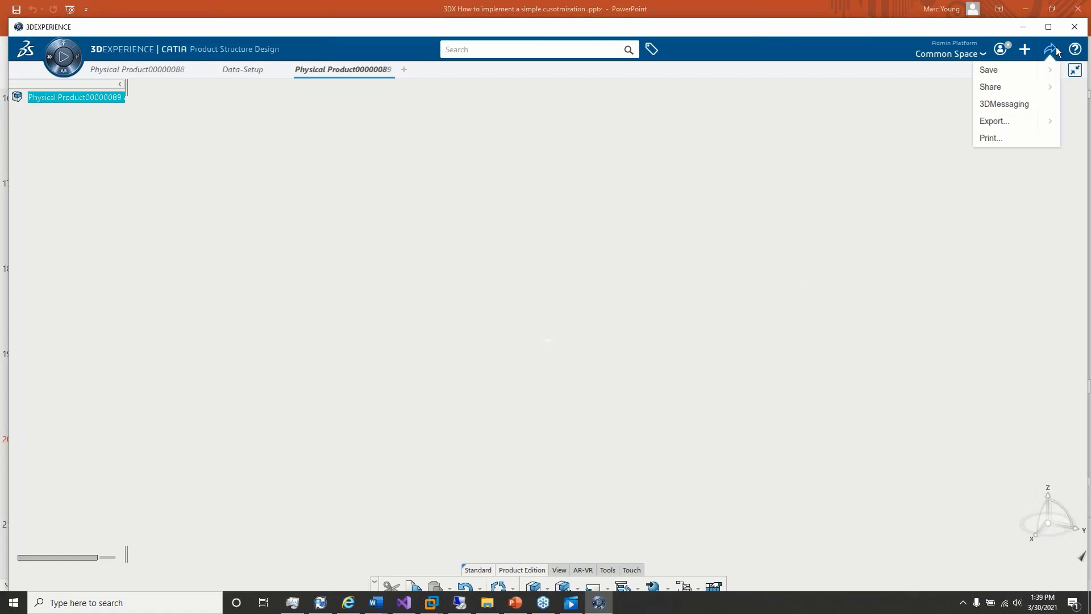
pyautogui.click(1006, 70)
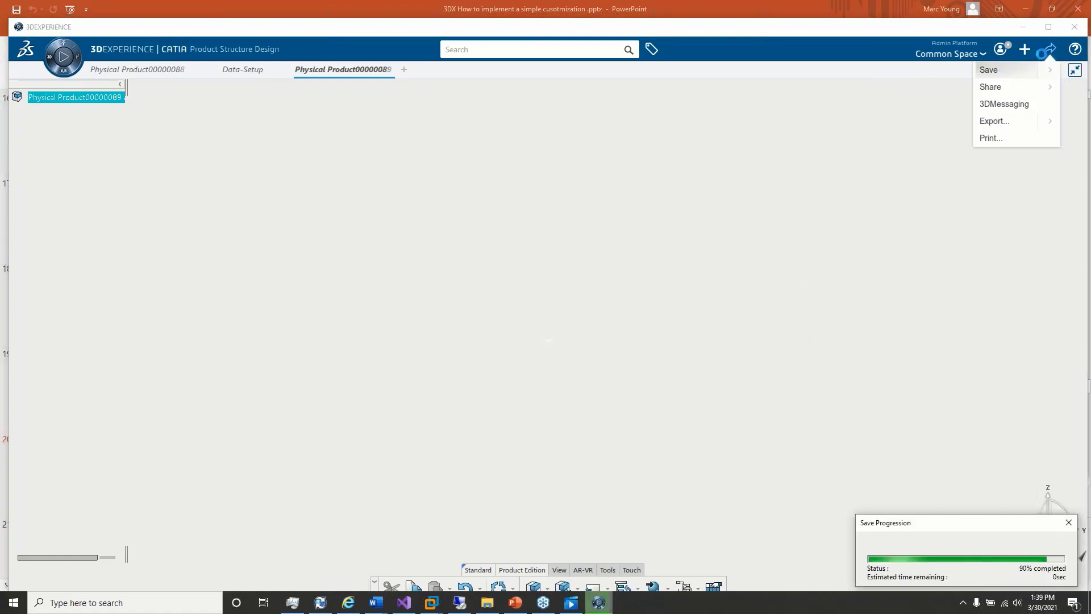
# Step: Retry the To Frozen transition on the described and saved physical product using Save with Options
pyautogui.click(1048, 53)
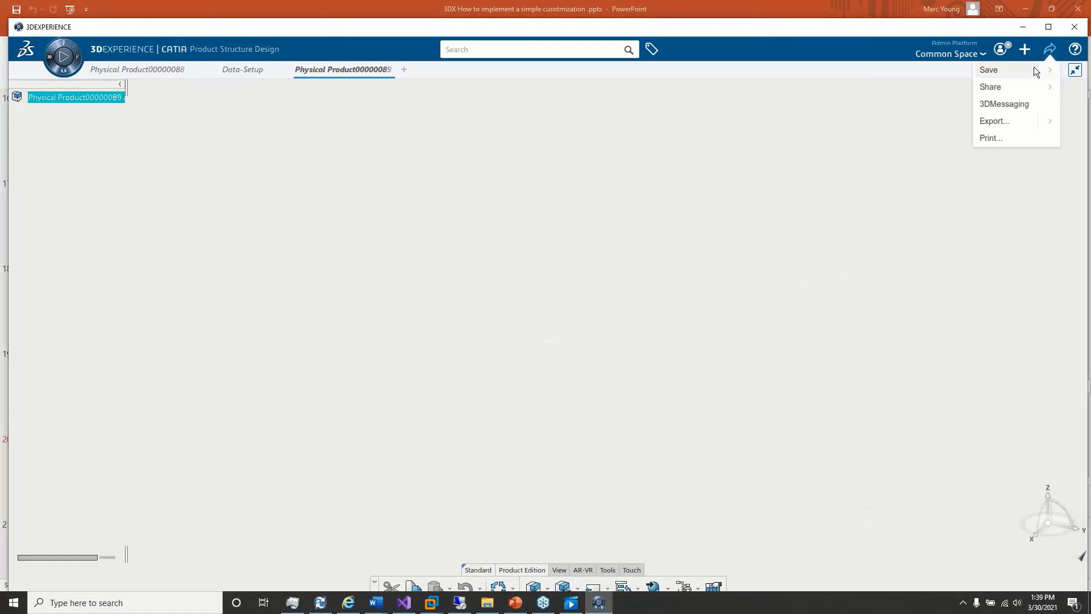
pyautogui.click(1049, 69)
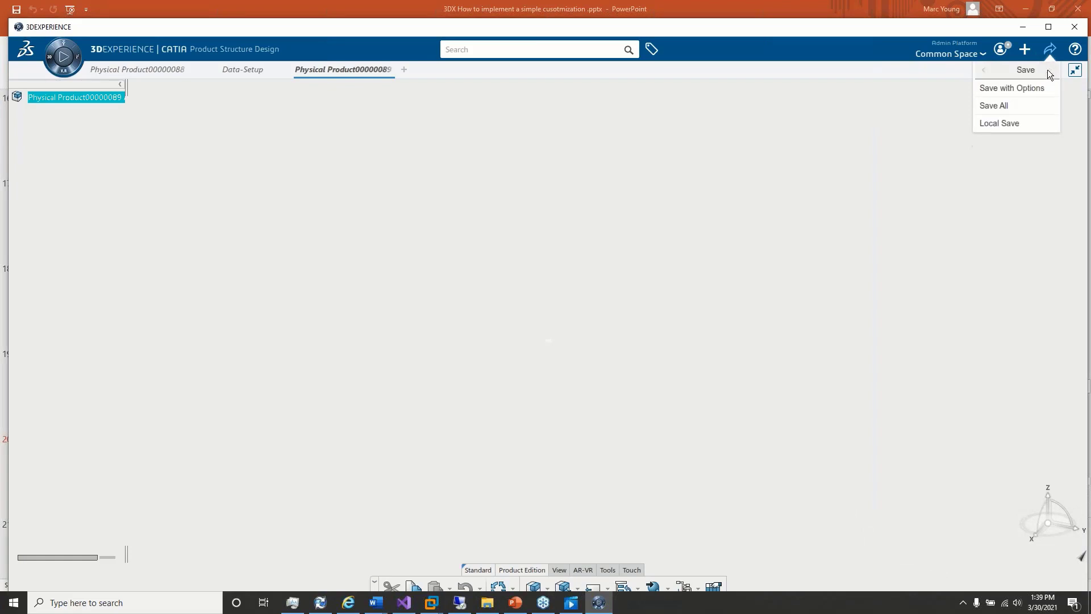
pyautogui.click(1017, 91)
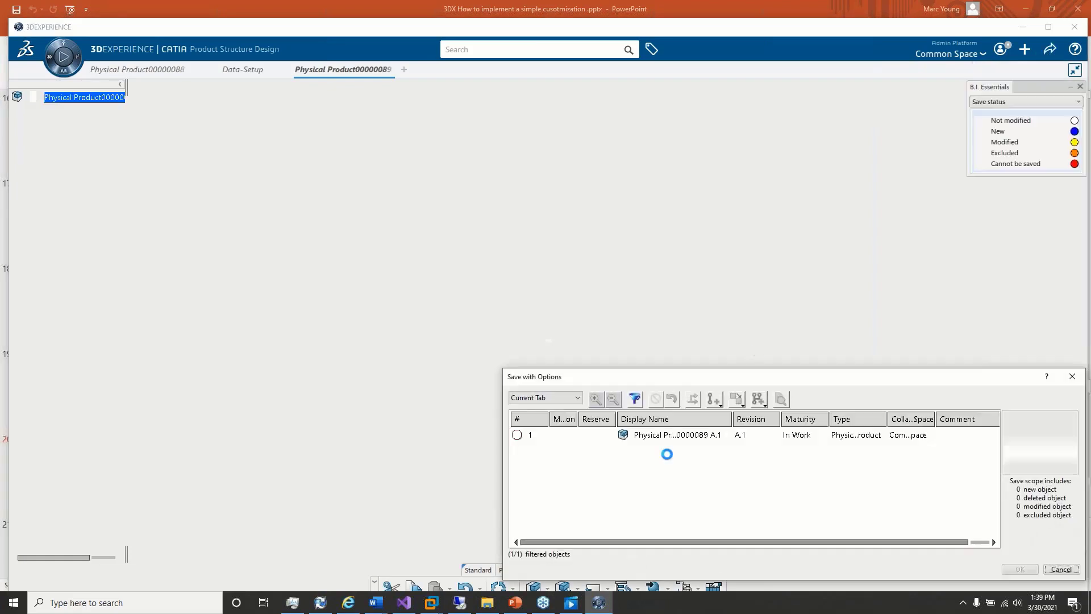
pyautogui.click(674, 434)
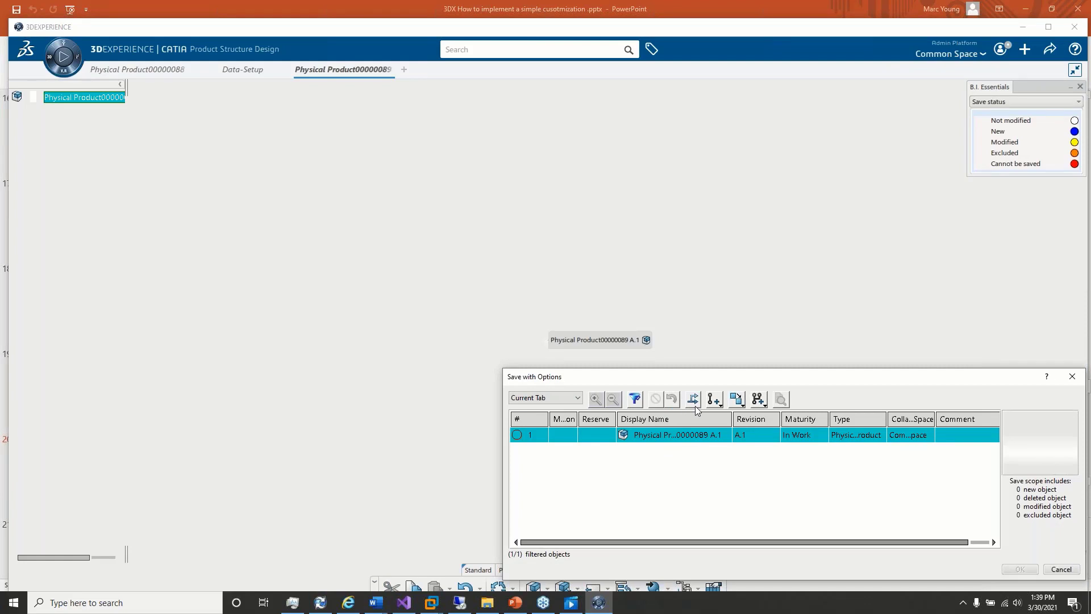
pyautogui.click(696, 406)
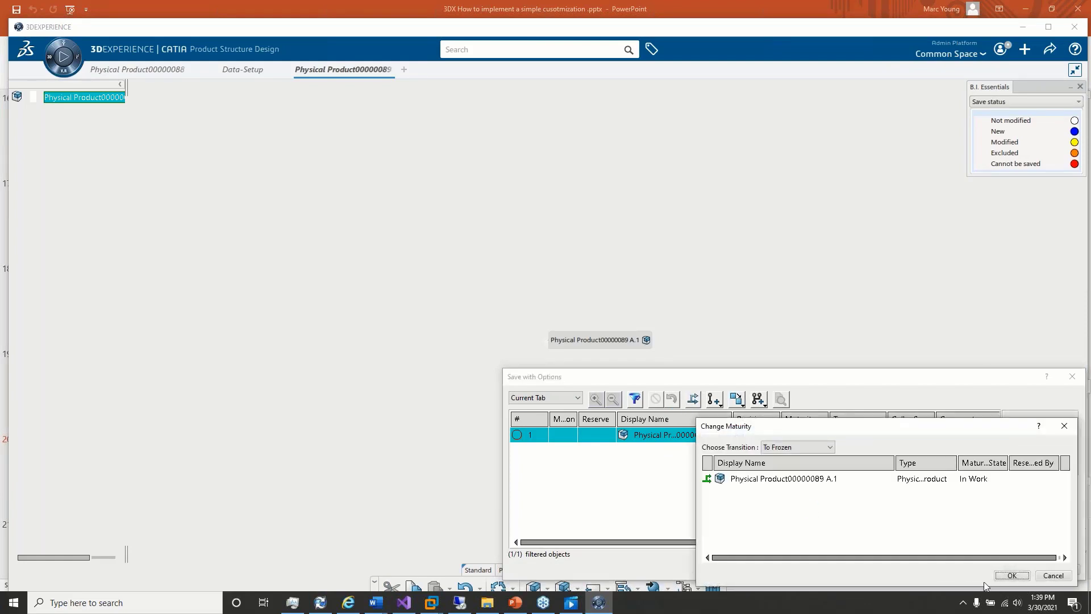
pyautogui.click(1007, 578)
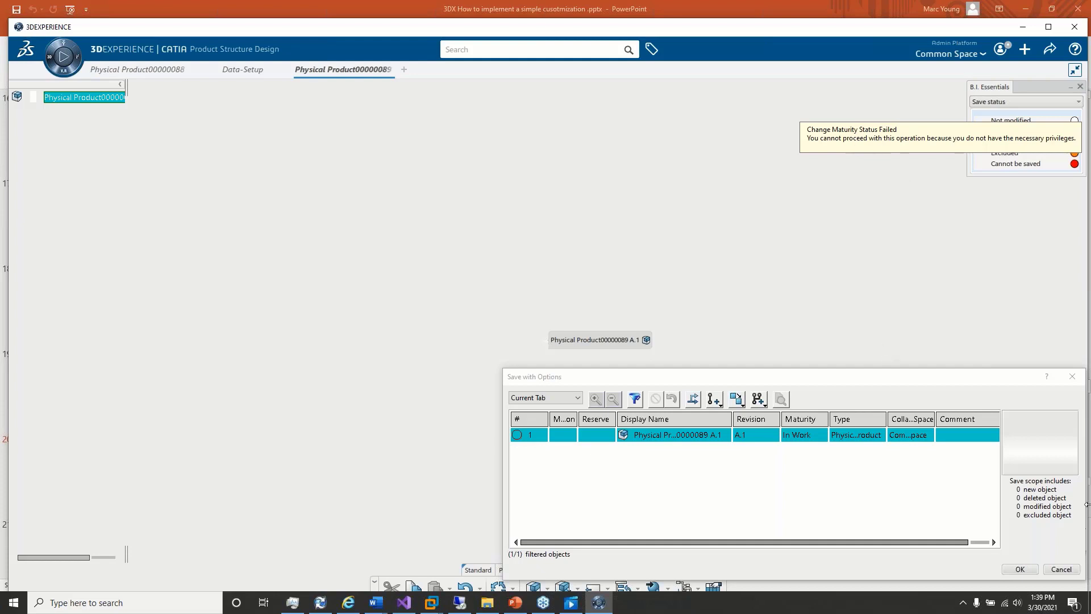
pyautogui.click(1060, 568)
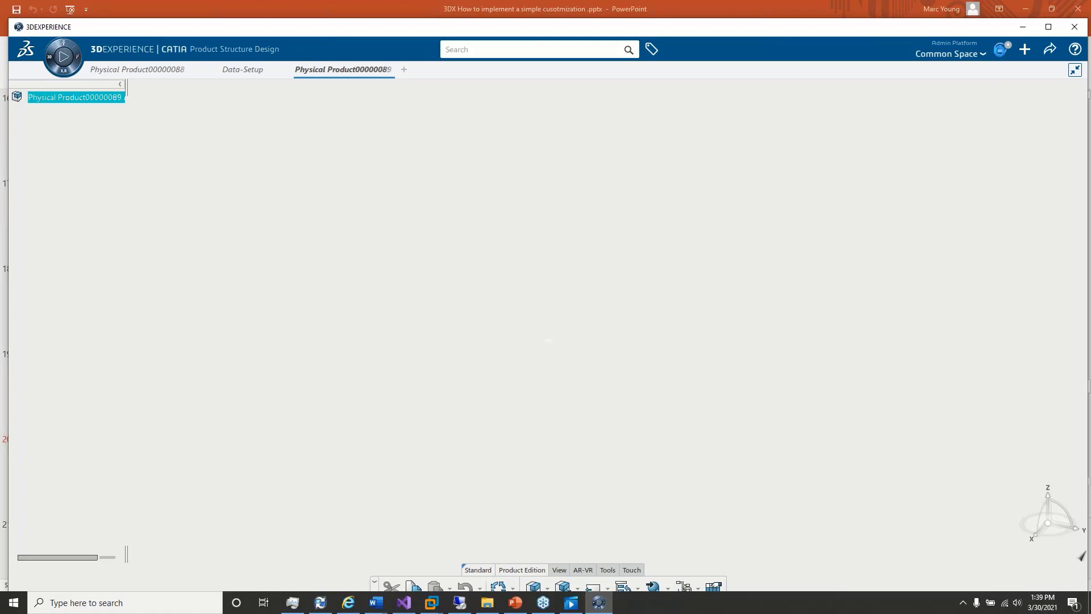
# Step: Switch the credentials role to Author for the Common Space collaborative space
pyautogui.click(1001, 55)
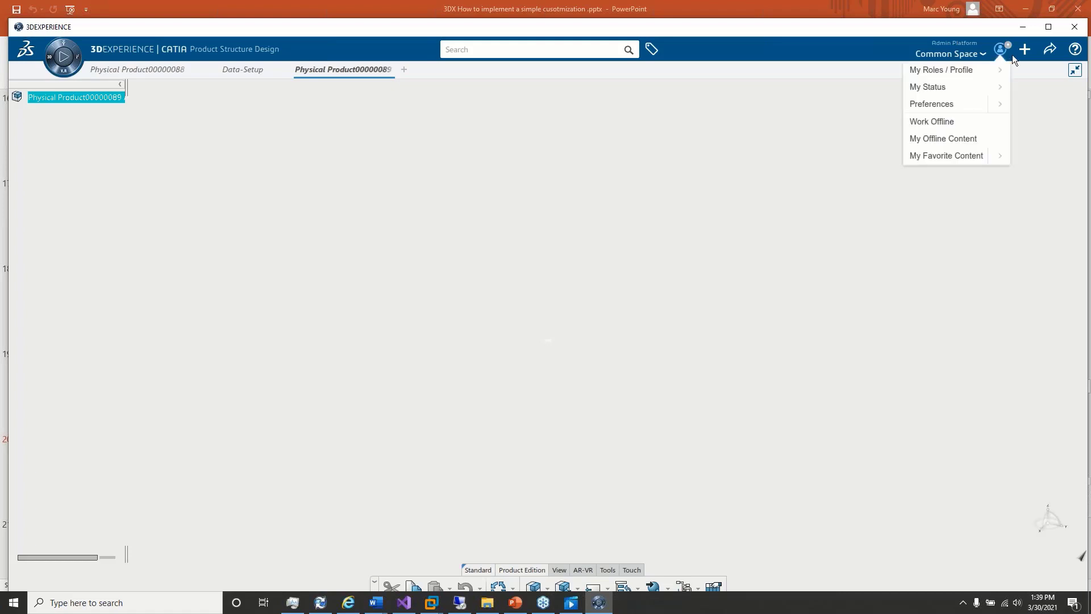
pyautogui.click(974, 55)
pyautogui.click(976, 75)
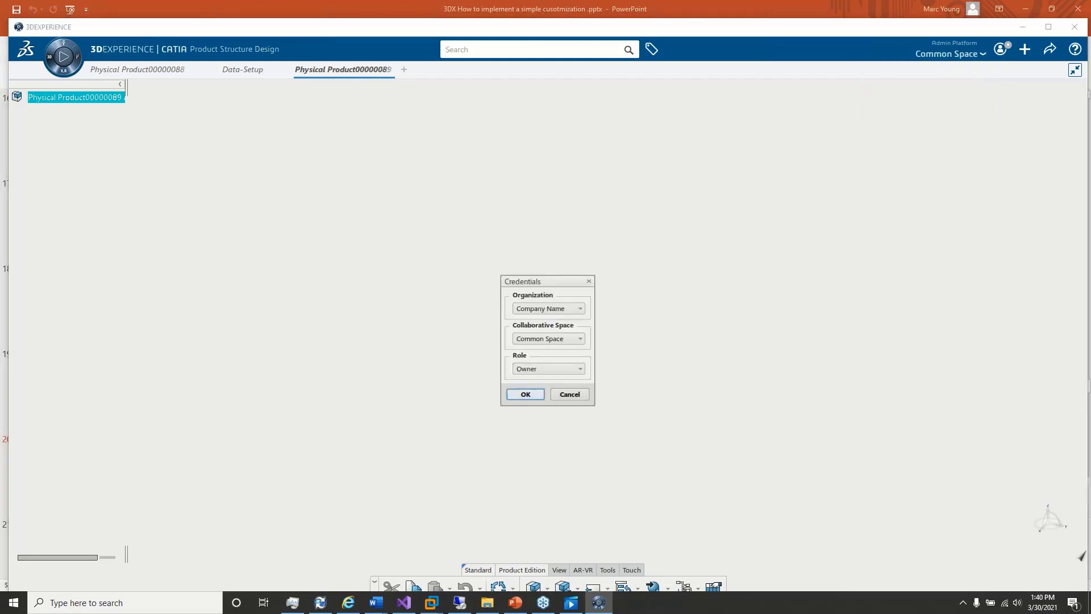
pyautogui.click(537, 368)
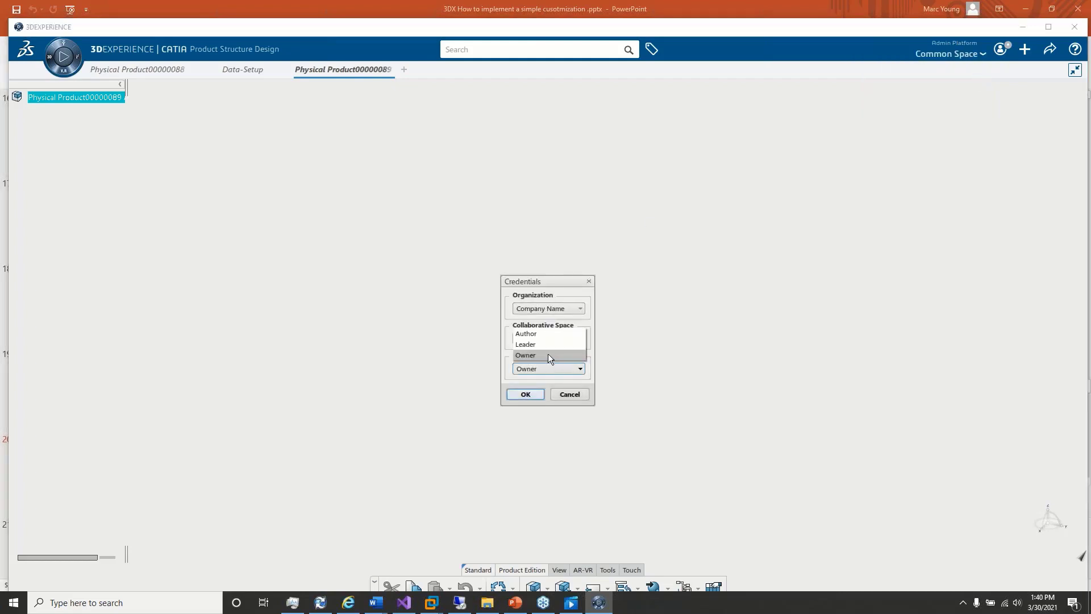
pyautogui.click(547, 333)
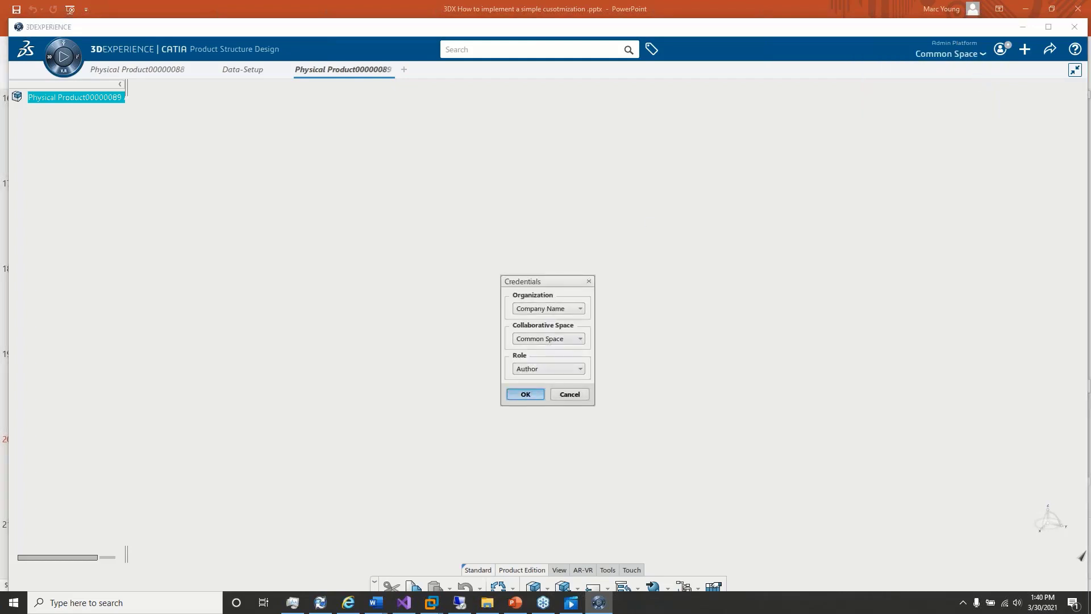
pyautogui.click(527, 393)
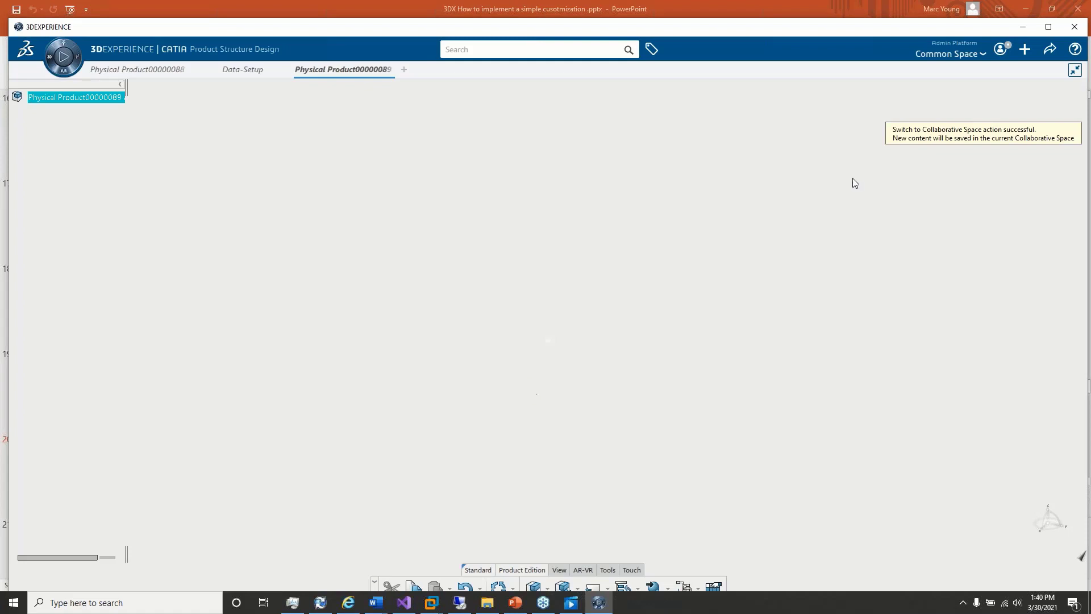
# Step: Change the physical product's maturity with the To Frozen transition using Save with Options, then close the save dialog
pyautogui.click(1048, 54)
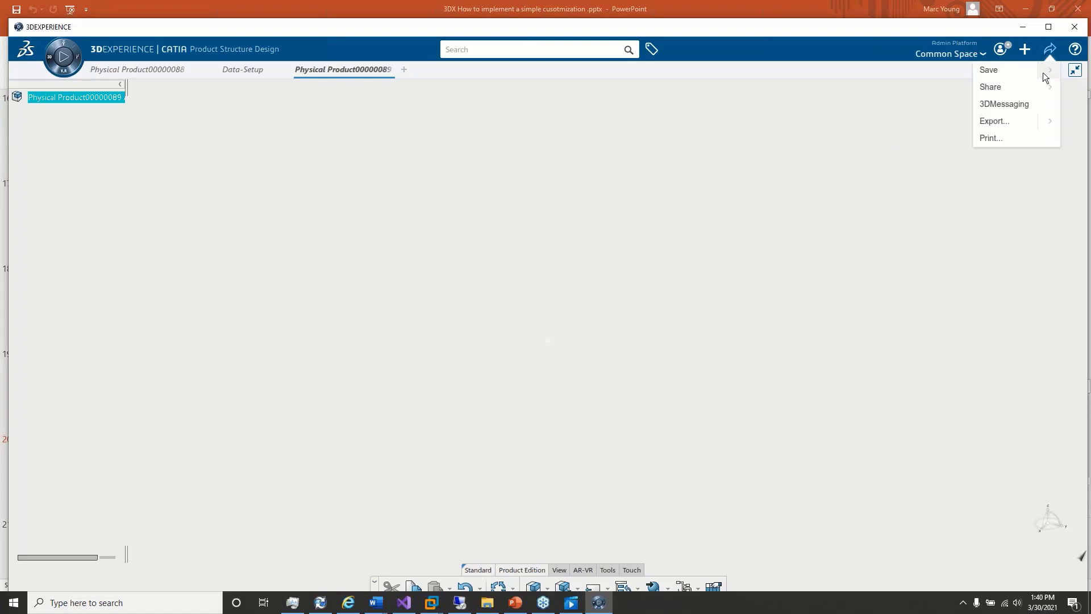
pyautogui.click(1049, 70)
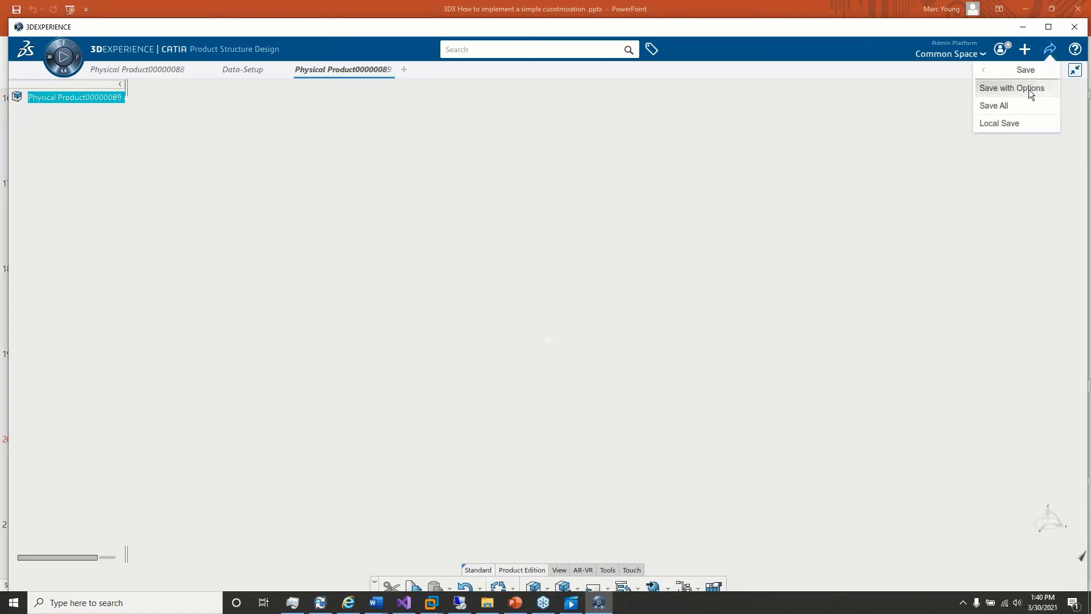
pyautogui.click(1029, 89)
pyautogui.click(690, 437)
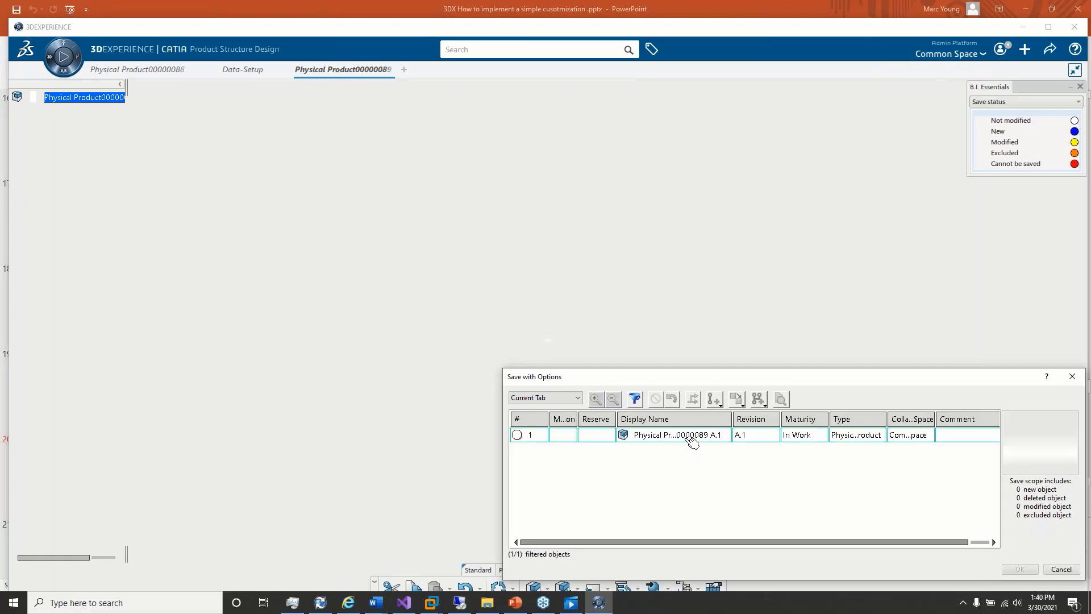
pyautogui.click(693, 399)
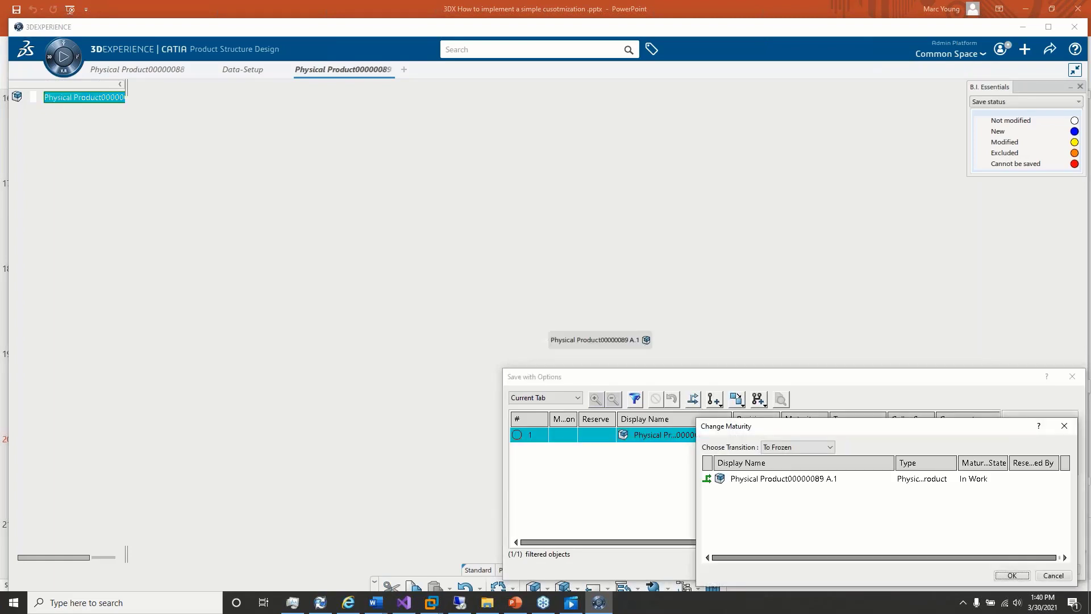
pyautogui.click(1013, 576)
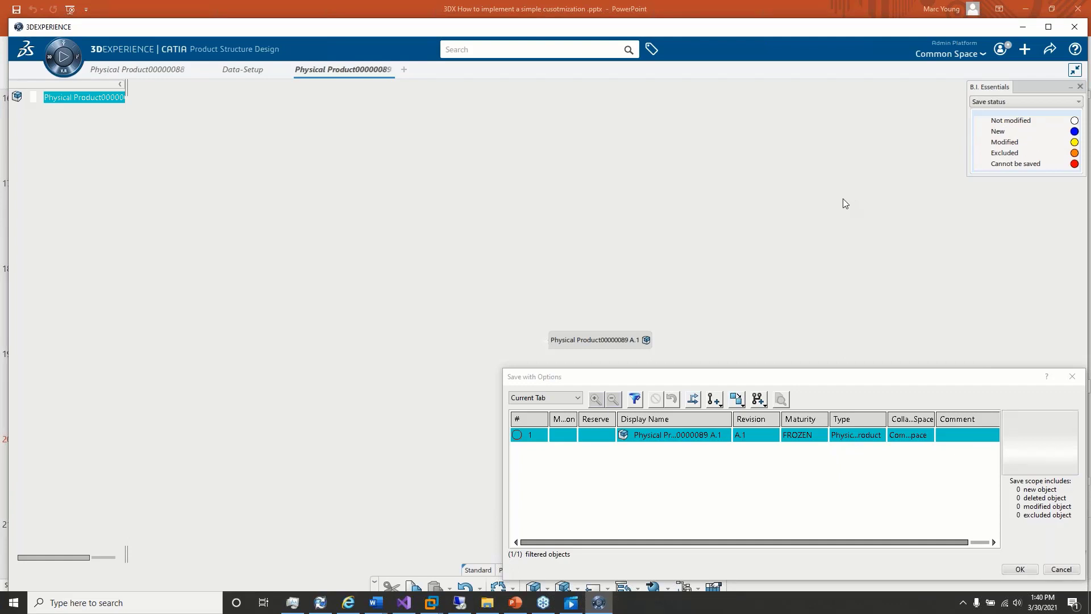
pyautogui.click(1061, 569)
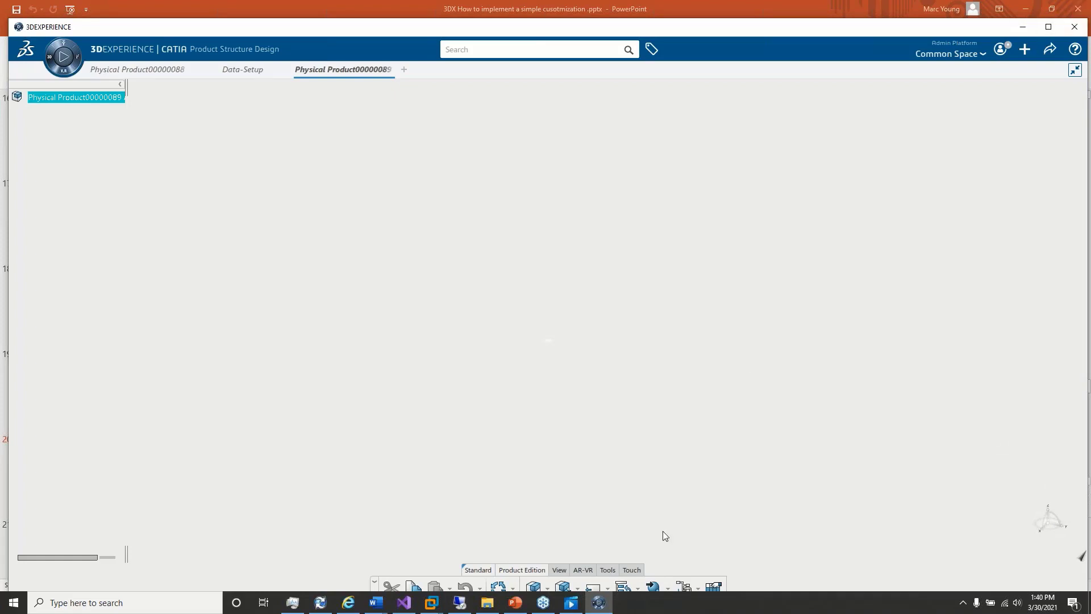
# Step: Switch to the remote desktop's 3DEXPERIENCE Platform page and expand Business Logic for validation on server in the maximized list of business rules
pyautogui.click(460, 603)
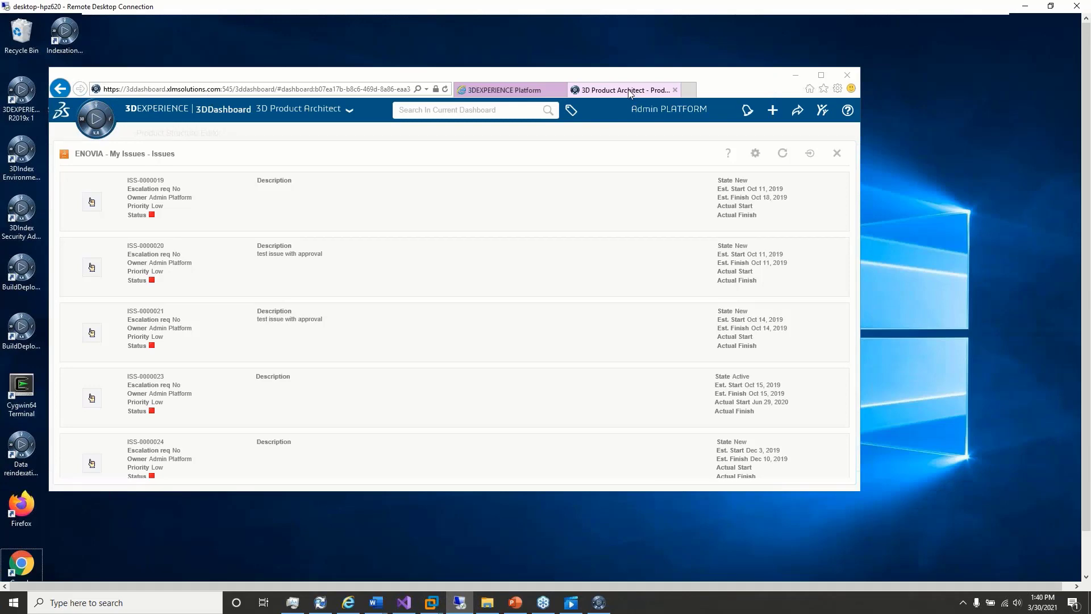
pyautogui.click(532, 92)
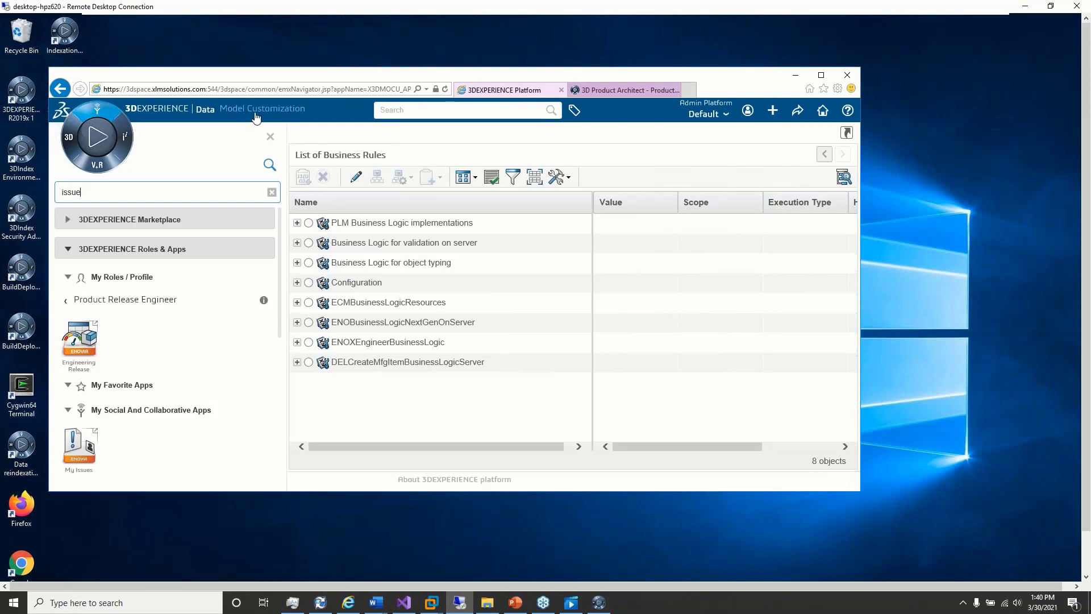
pyautogui.doubleClick(428, 78)
pyautogui.click(262, 84)
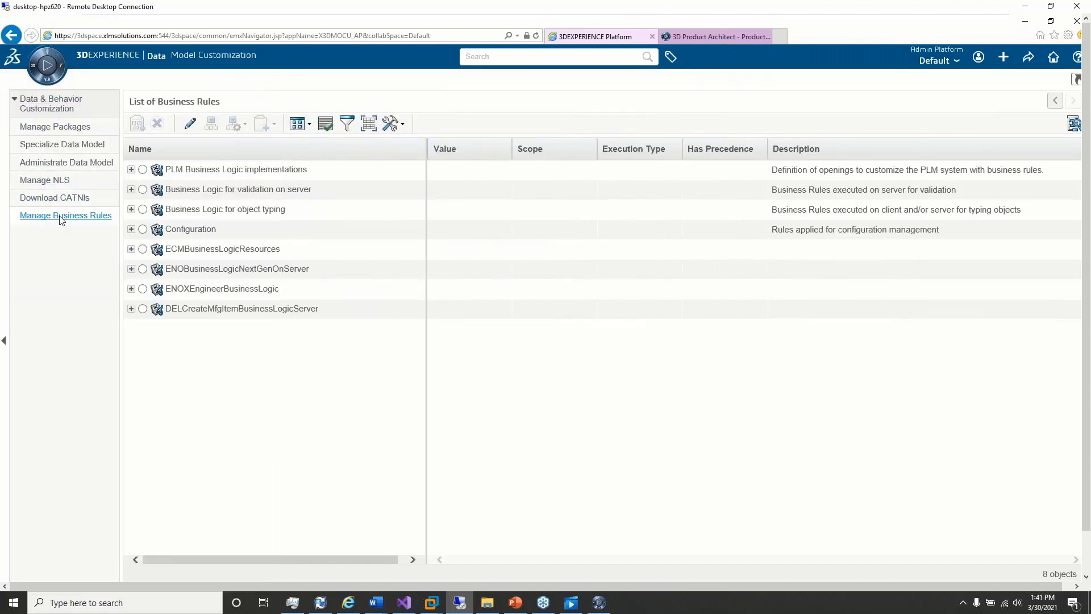
pyautogui.click(131, 191)
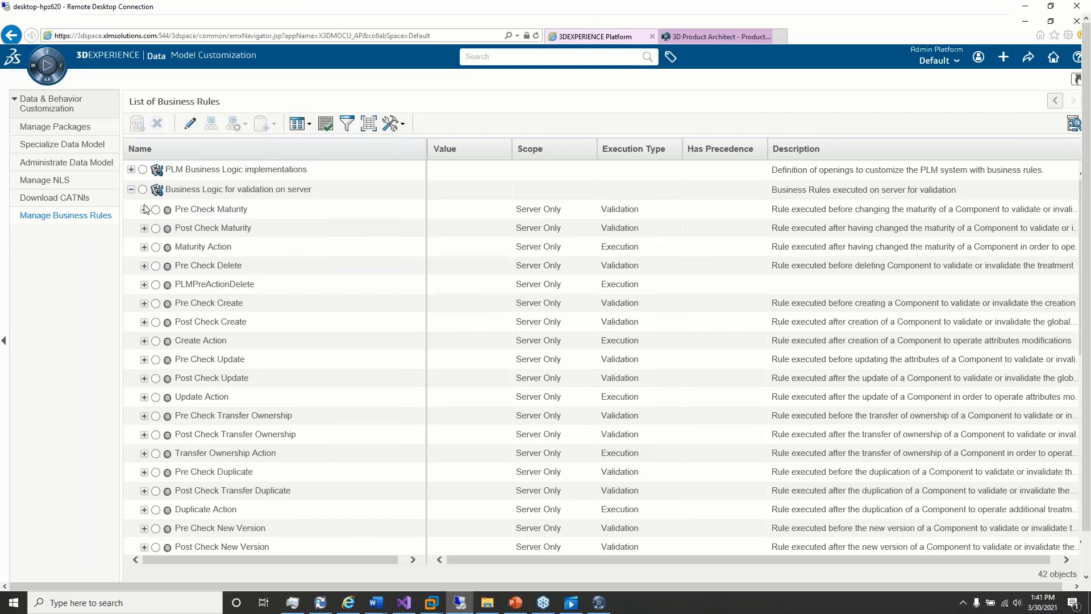
# Step: Create a business rule under Pre Check Maturity and view its arguments and body in the rule editor without modifying them
pyautogui.click(144, 210)
pyautogui.click(156, 210)
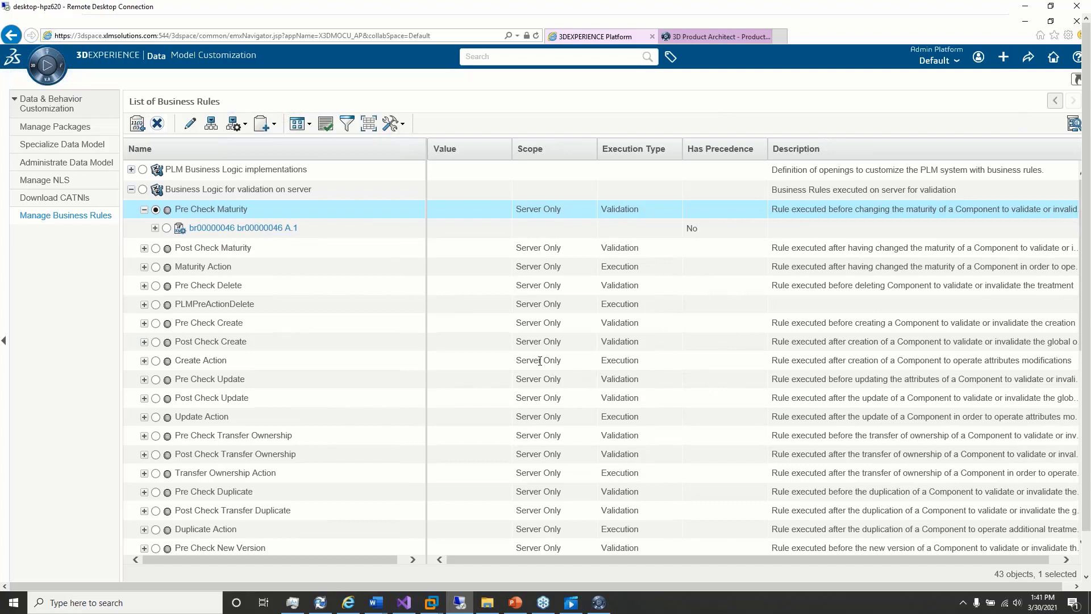
pyautogui.click(253, 228)
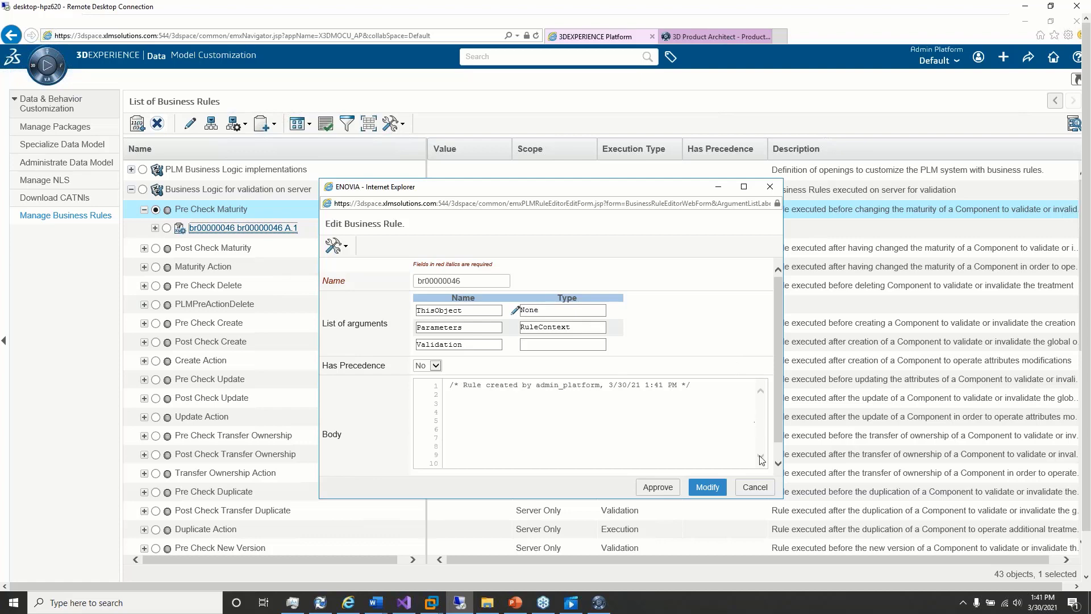
pyautogui.click(768, 487)
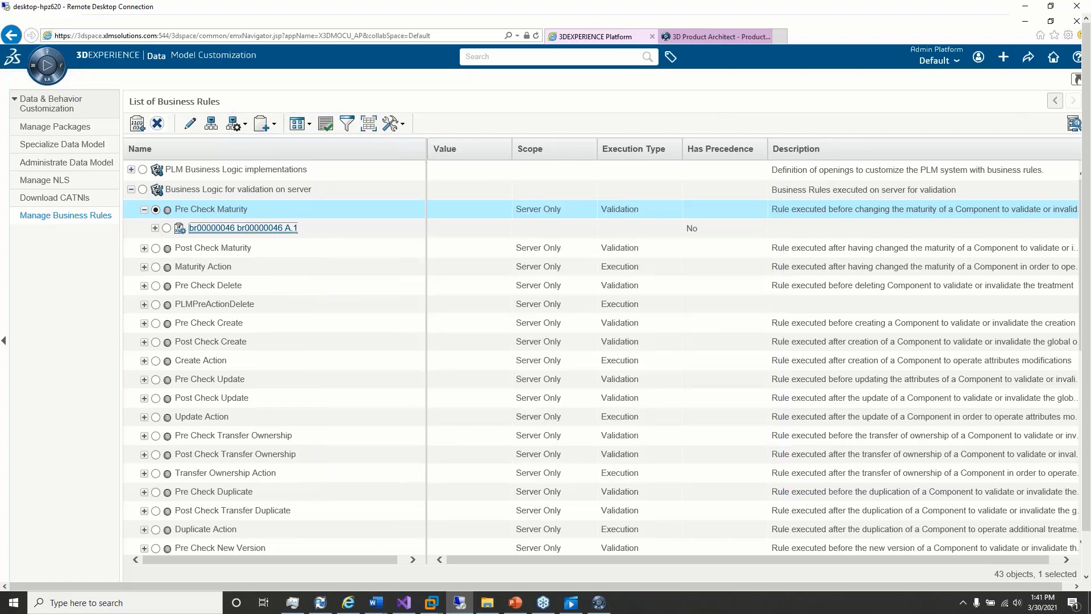
# Step: Switch to the PowerPoint presentation and start the slide show from the Debugging and Testing slide
pyautogui.hotkey('alt', 'Tab')
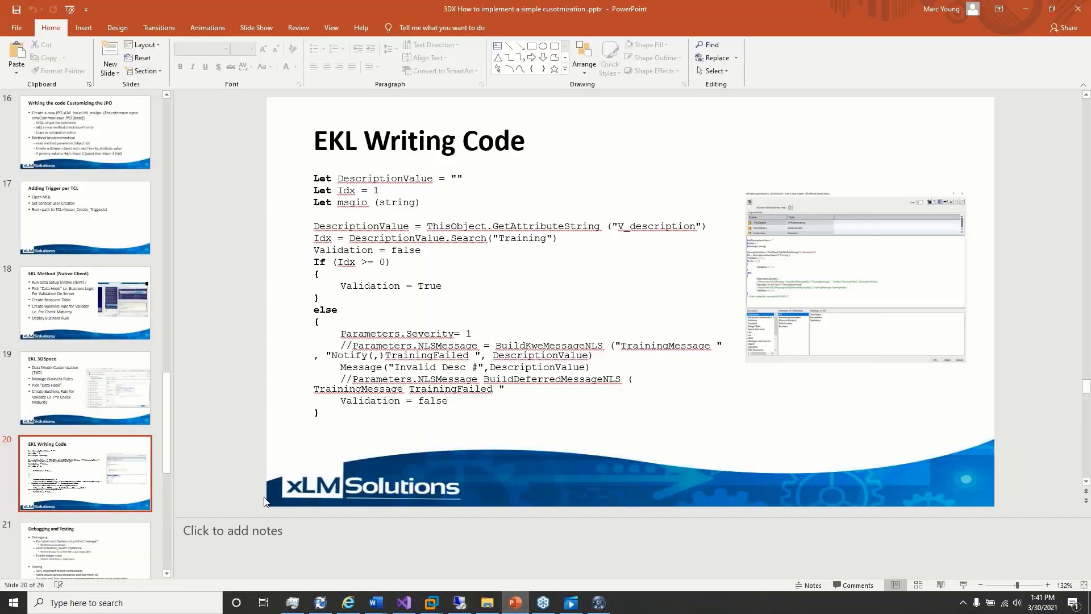
pyautogui.click(105, 539)
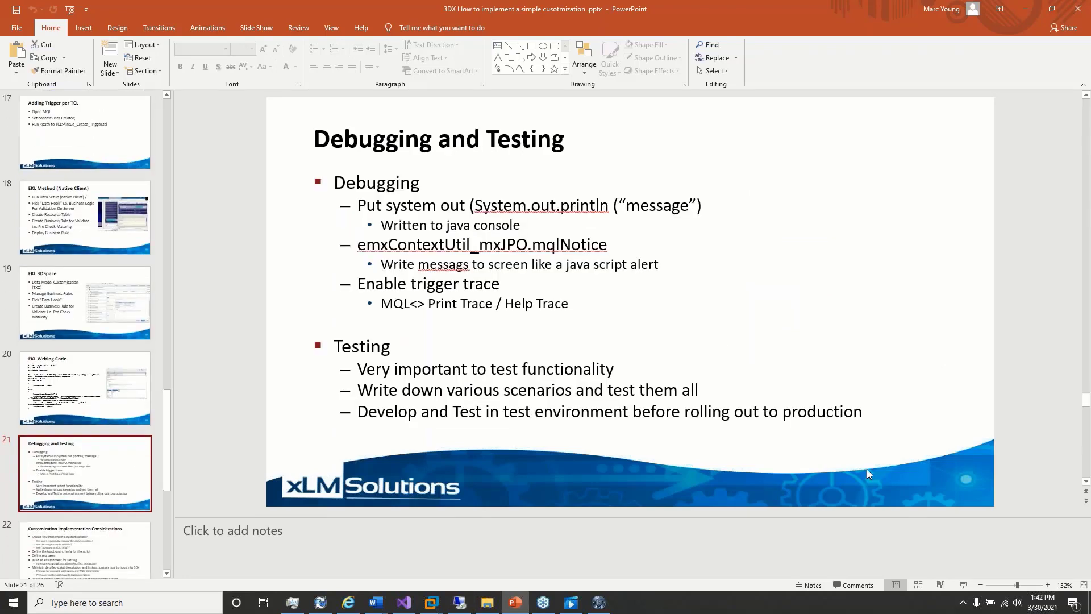
pyautogui.click(963, 584)
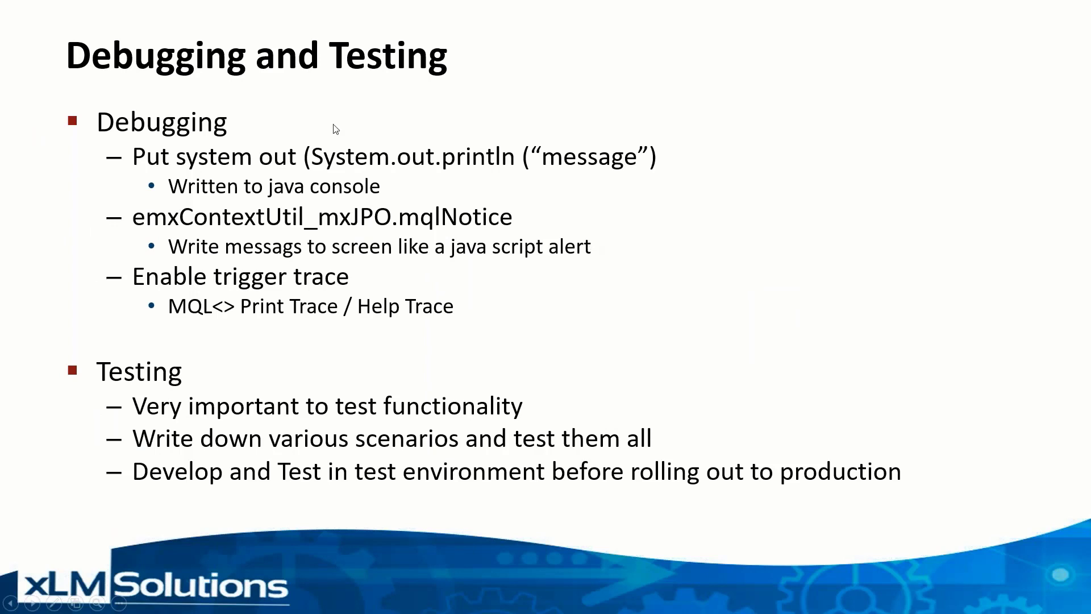